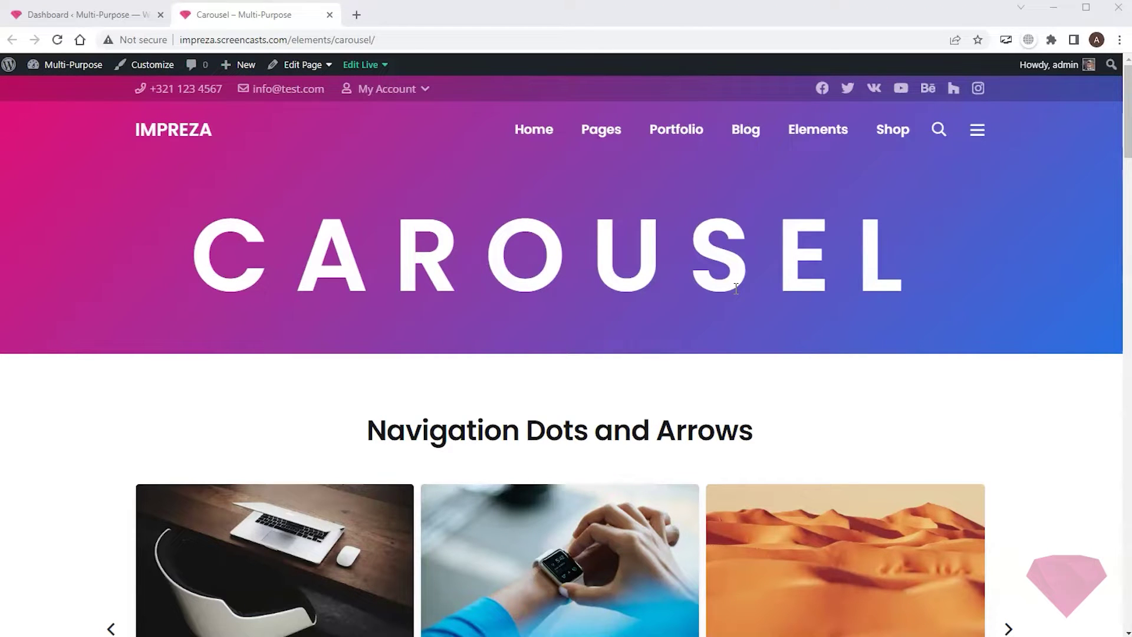
Scroll through the demo carousels, advancing the post carousel once, then launch Edit Live
scroll(735, 288, down, 5)
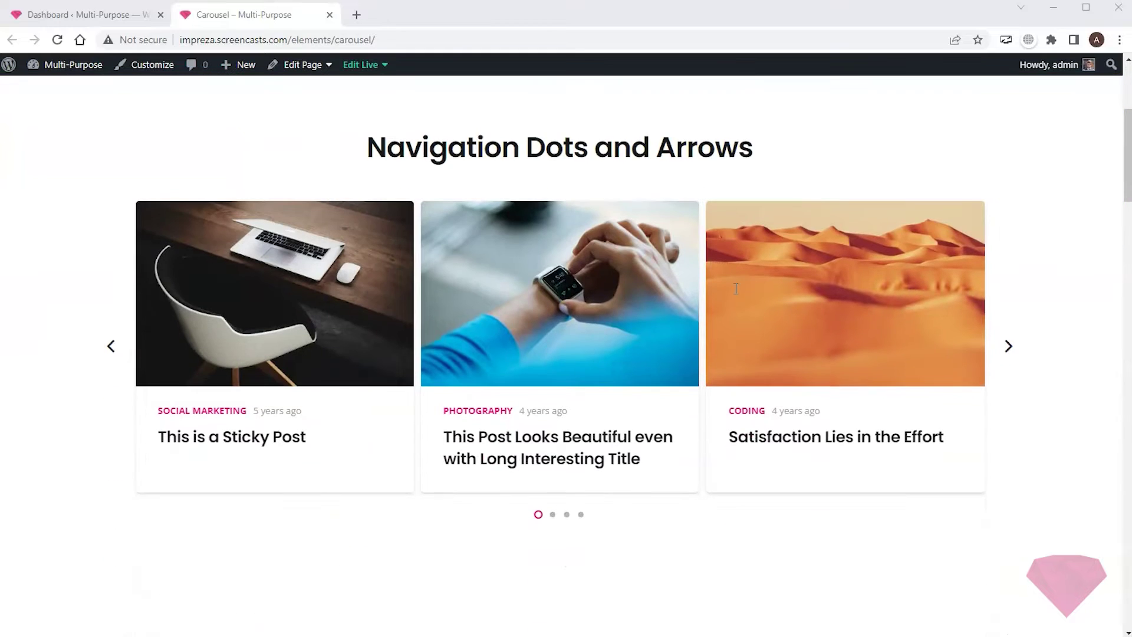
click(1008, 346)
scroll(816, 311, down, 7)
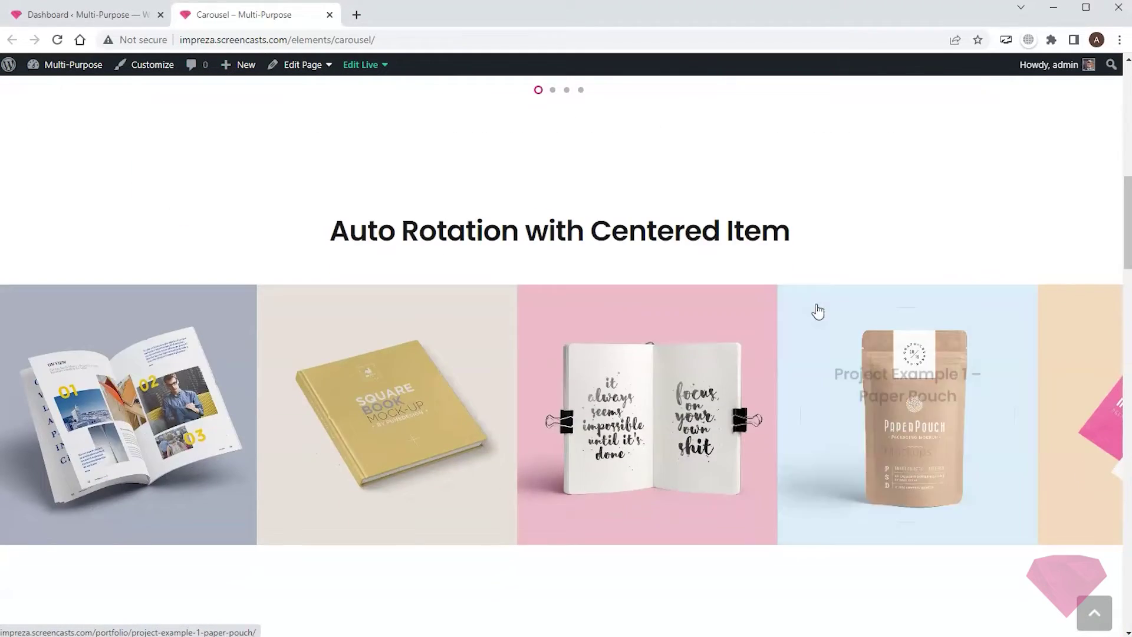
scroll(354, 325, down, 7)
scroll(766, 354, down, 8)
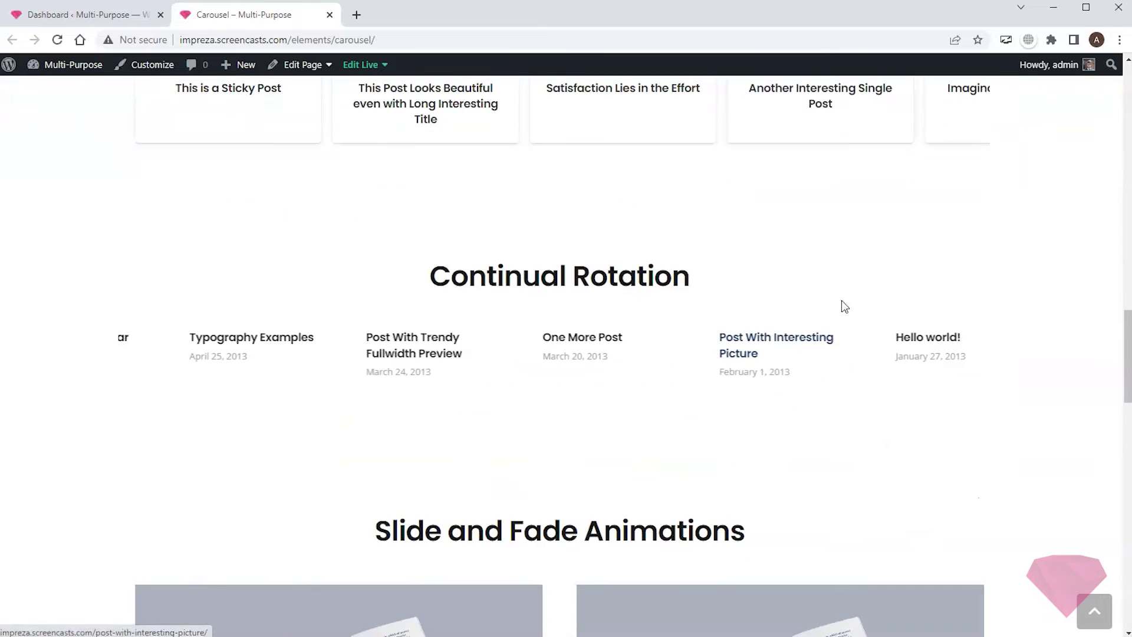
scroll(781, 324, down, 13)
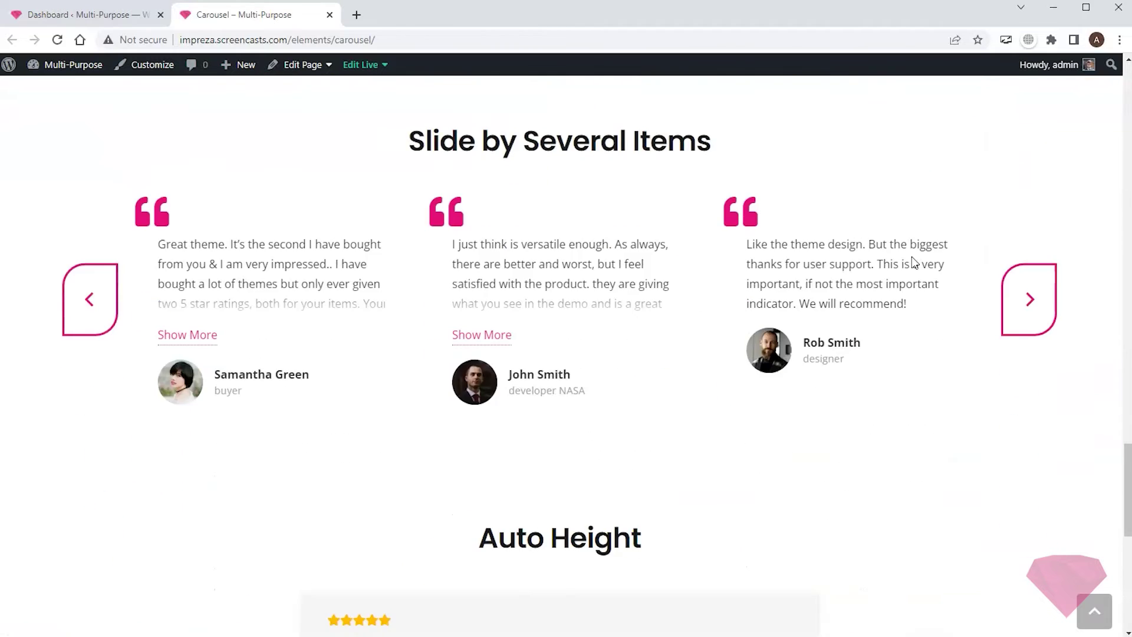
scroll(914, 262, up, 12)
scroll(914, 263, up, 20)
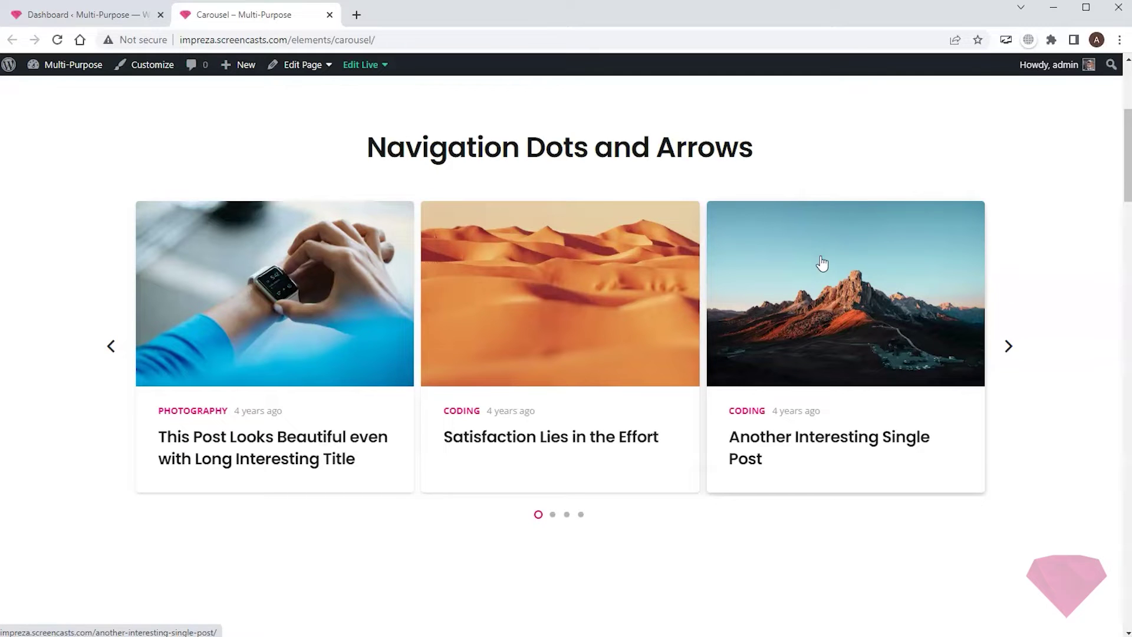
scroll(822, 263, up, 5)
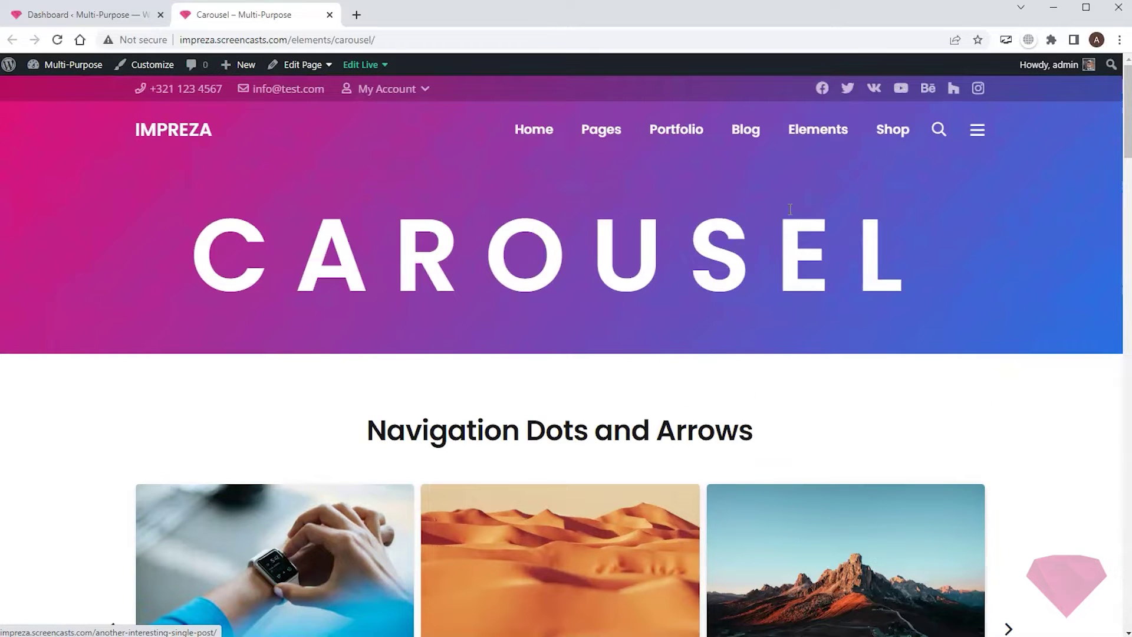
click(362, 66)
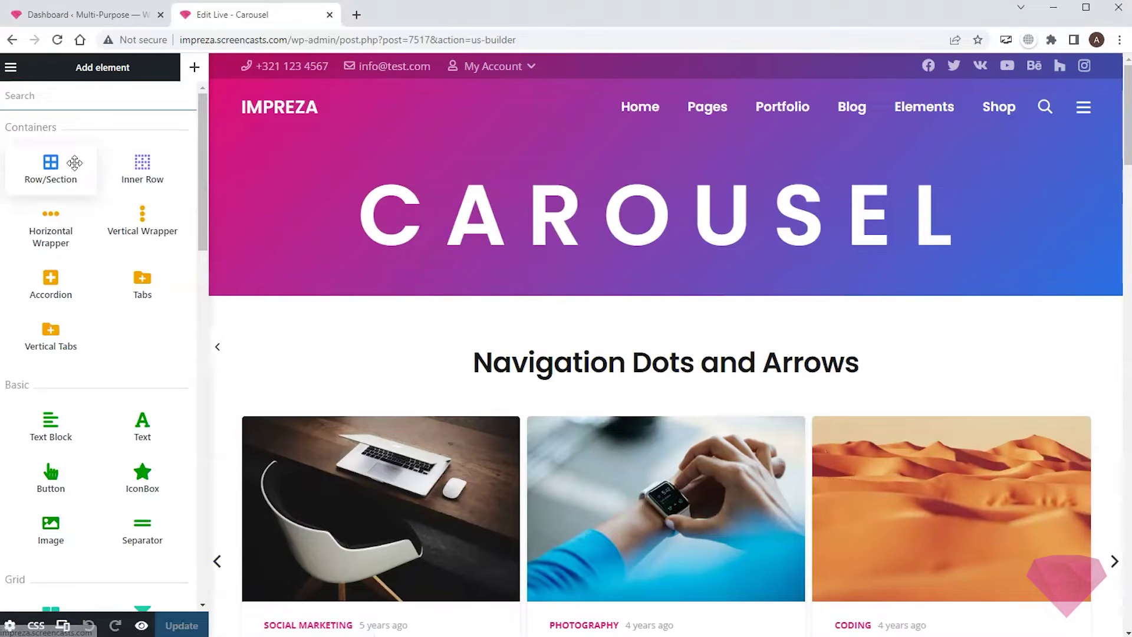
Scroll the live preview down to the Navigation Dots and Arrows carousel
scroll(119, 172, down, 4)
scroll(120, 171, down, 2)
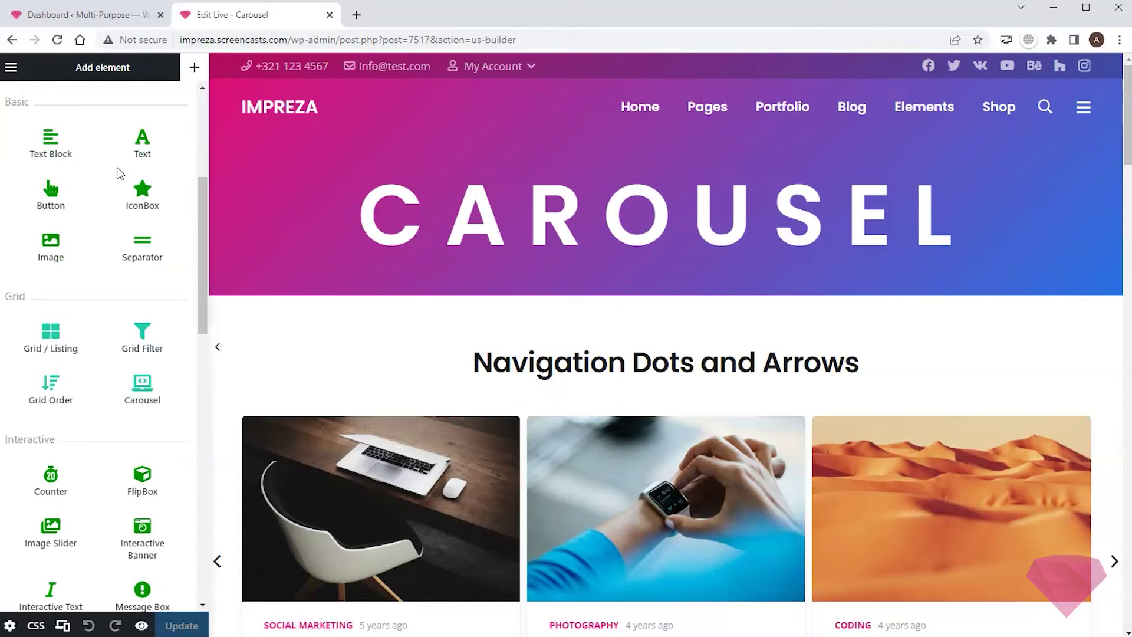
scroll(115, 210, down, 1)
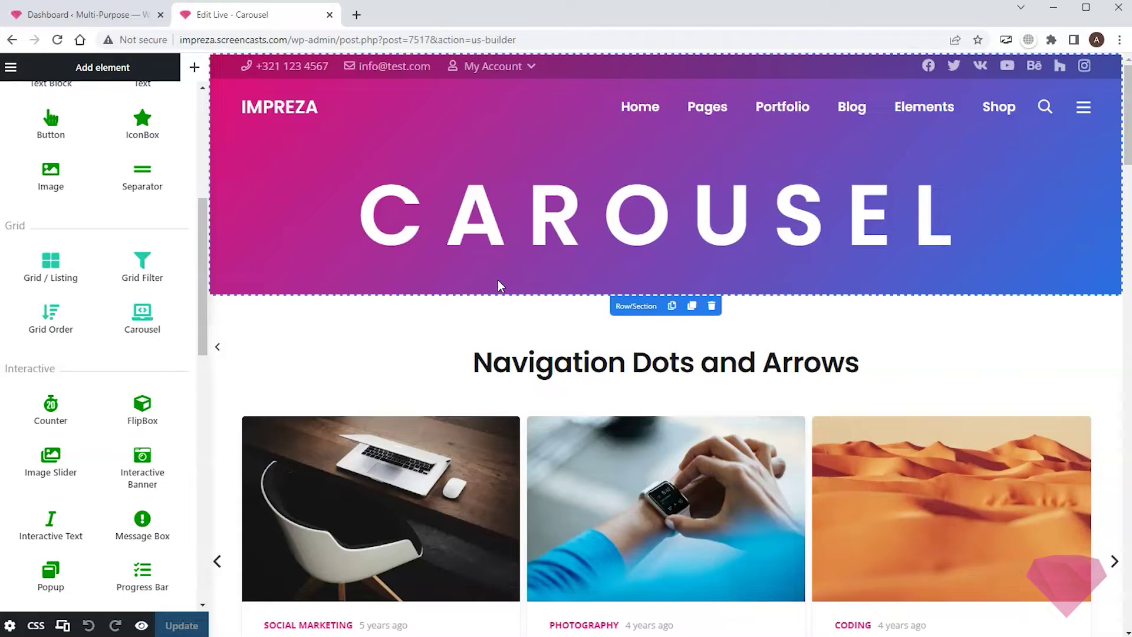
scroll(497, 280, down, 5)
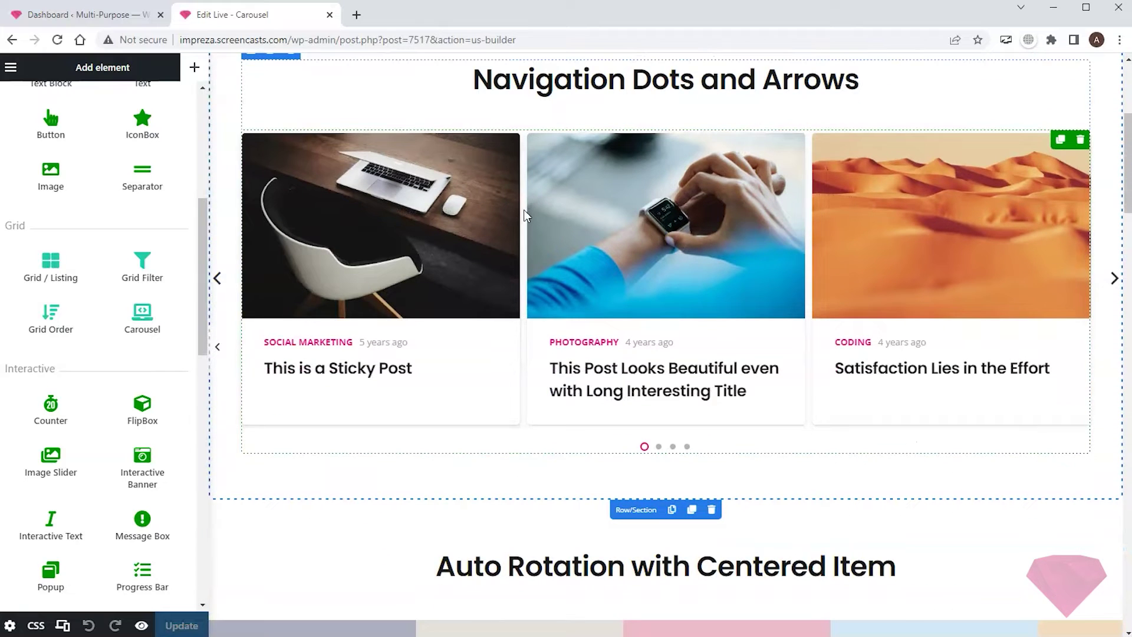
Browse the carousel's grid layout options under Appearance, leaving Card White (category, date) selected
click(523, 209)
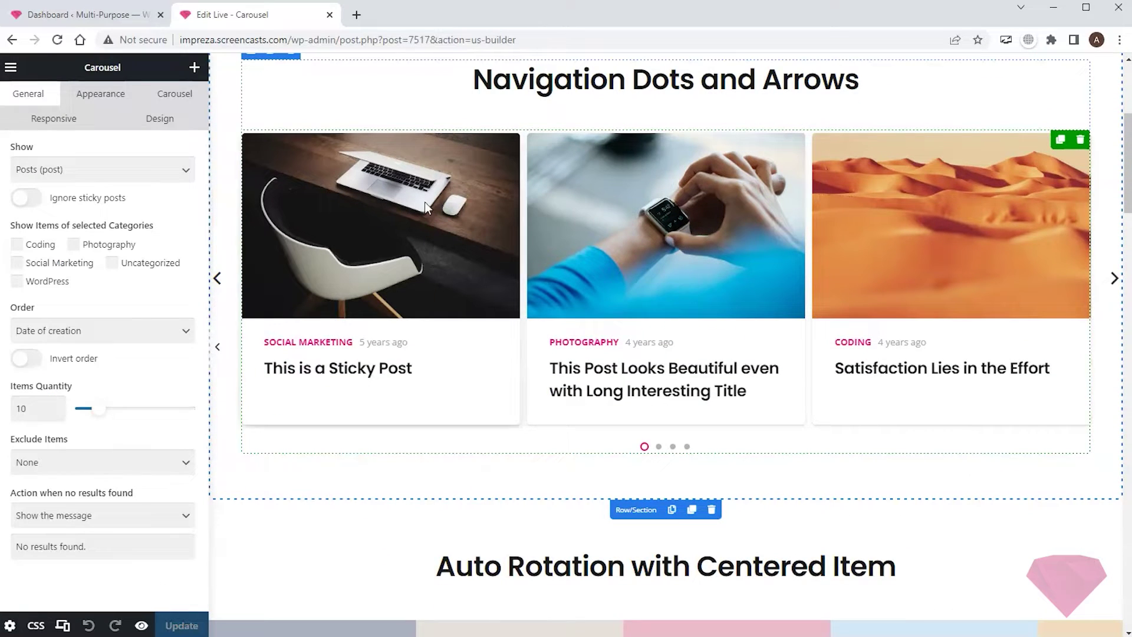
click(97, 97)
click(101, 174)
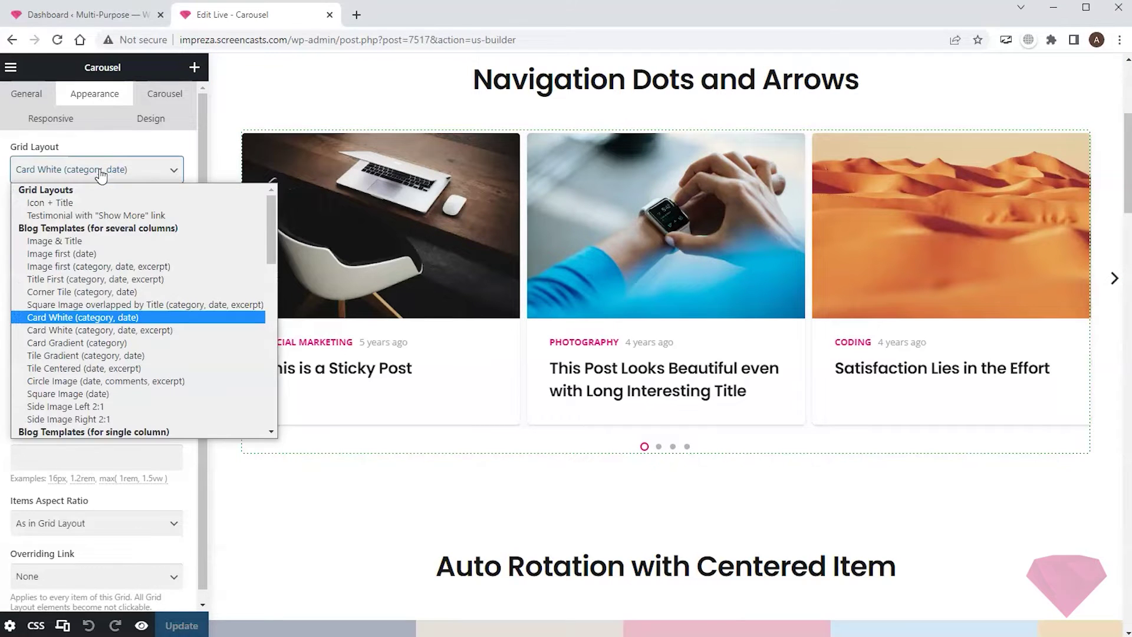
scroll(93, 239, down, 10)
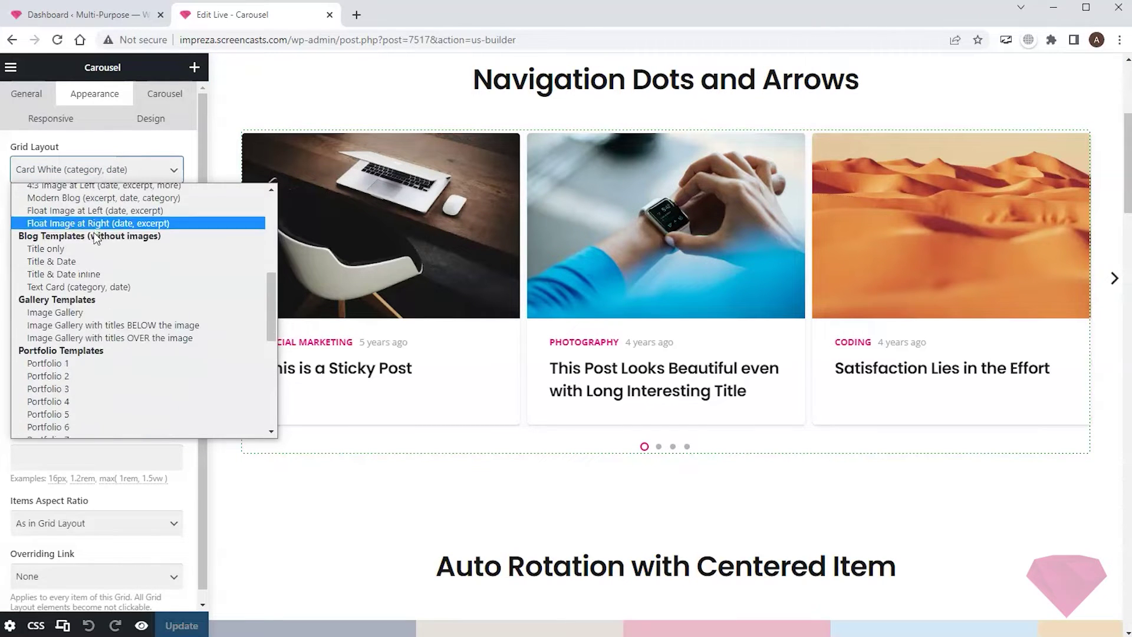
scroll(94, 237, down, 1)
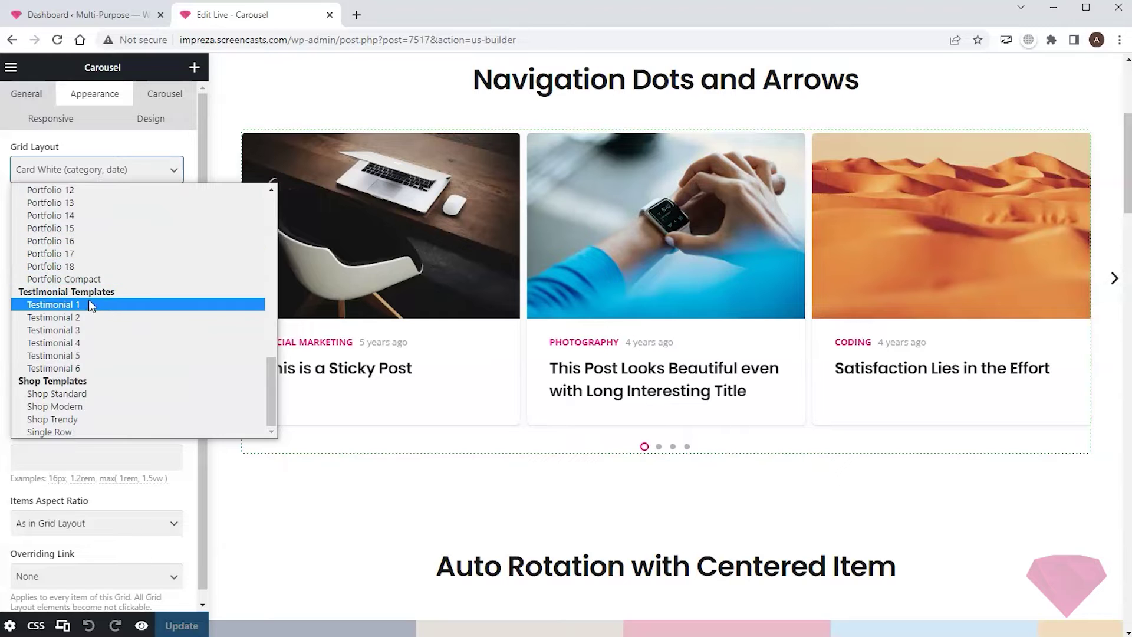
scroll(89, 304, up, 11)
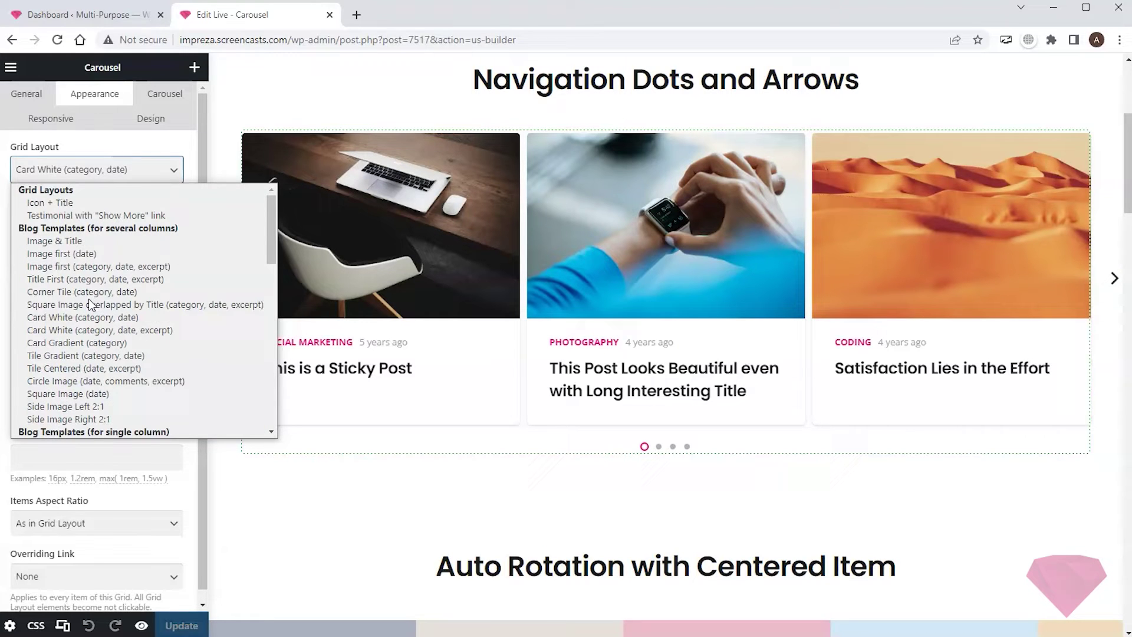
click(129, 156)
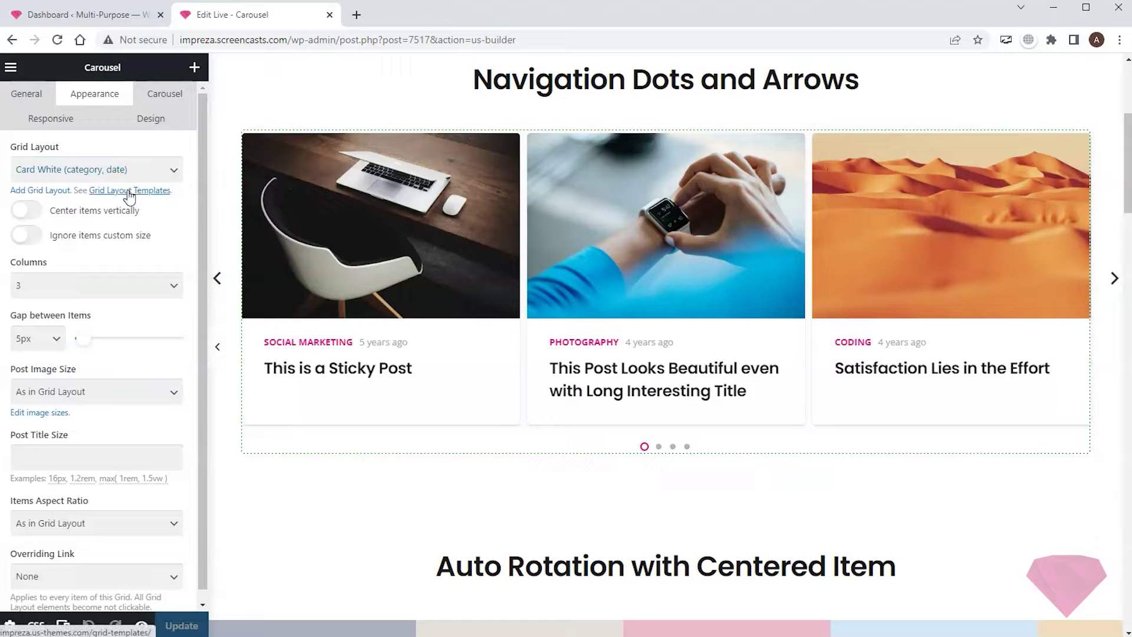
Open the Grid Layout Templates reference page and scroll to the Card White examples
click(130, 191)
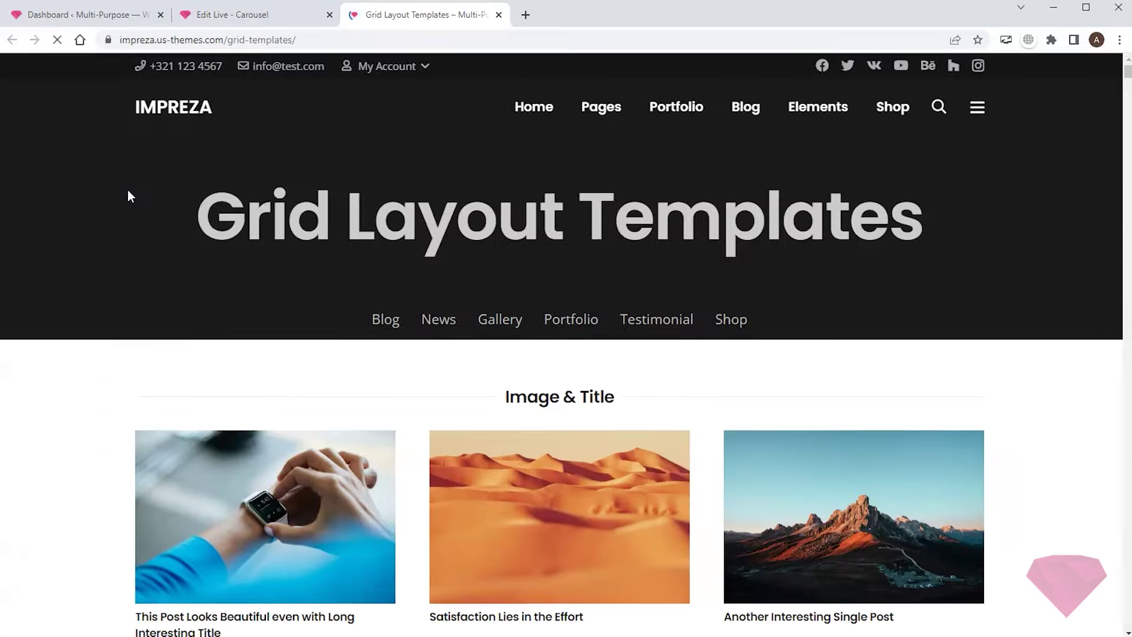
scroll(143, 215, down, 5)
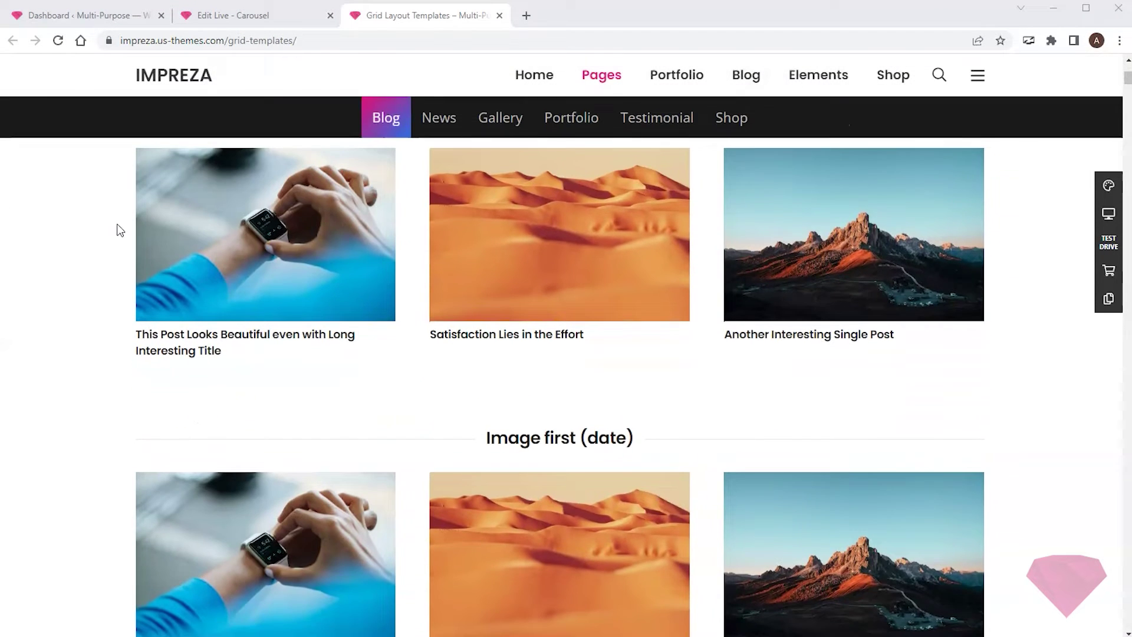
scroll(821, 250, down, 6)
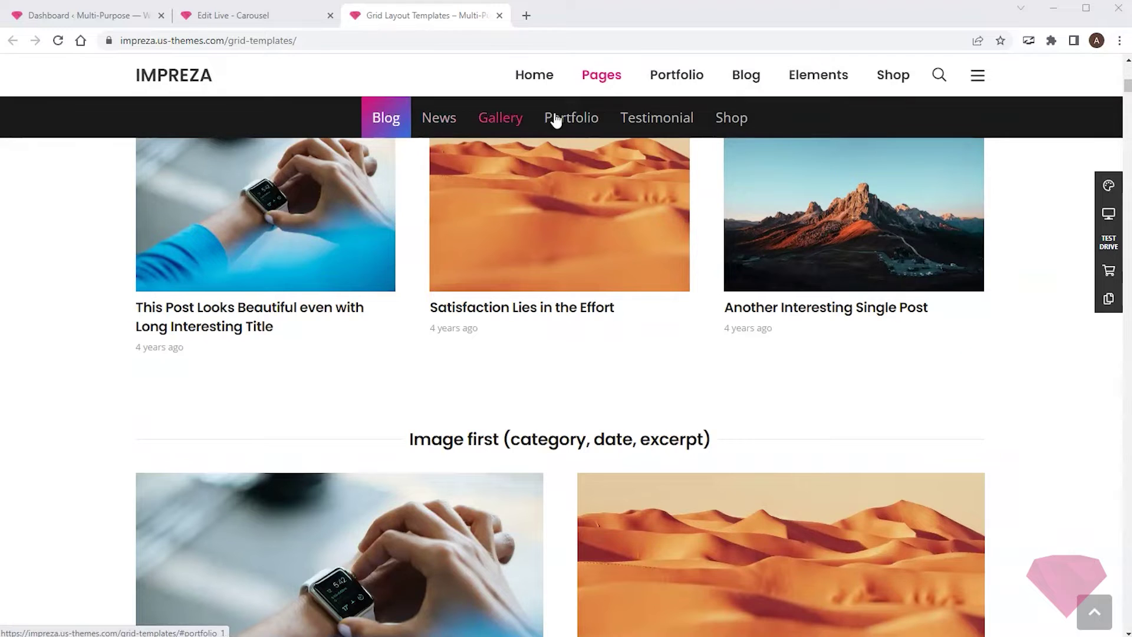
scroll(306, 242, down, 17)
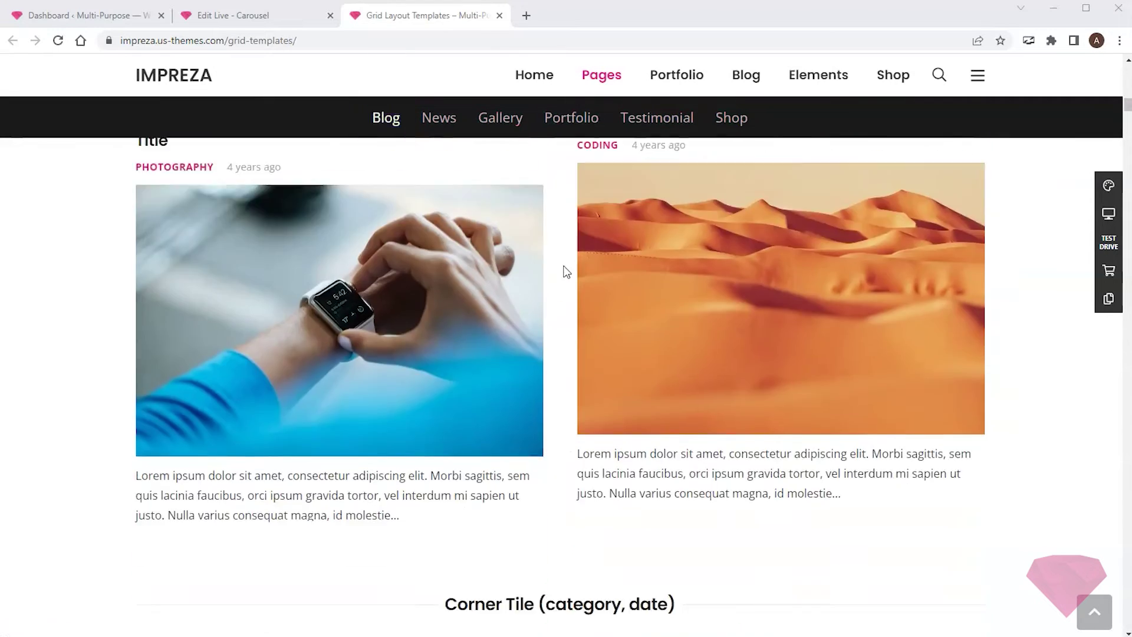
scroll(566, 271, down, 17)
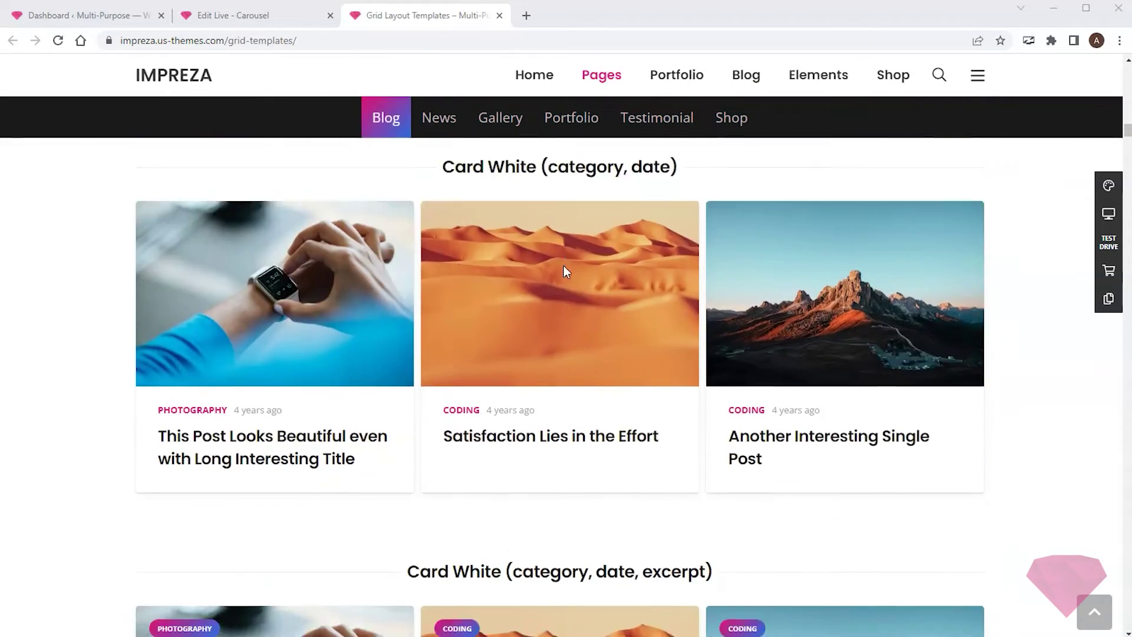
scroll(565, 270, down, 4)
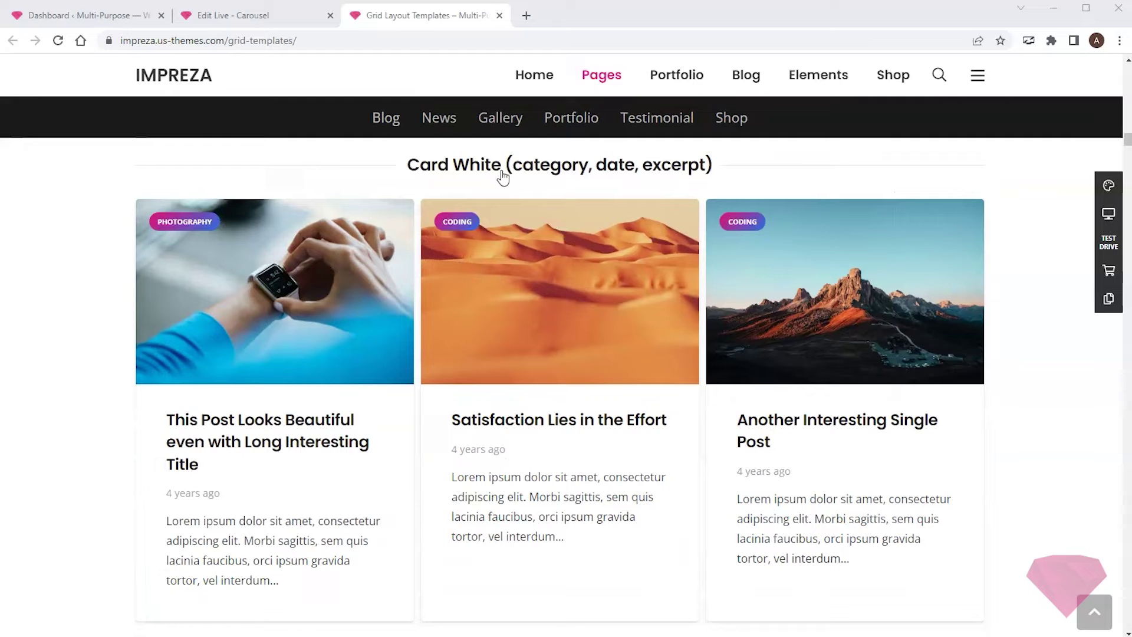
Switch the carousel's grid layout to Card White (category, date, excerpt) and update the page
click(239, 18)
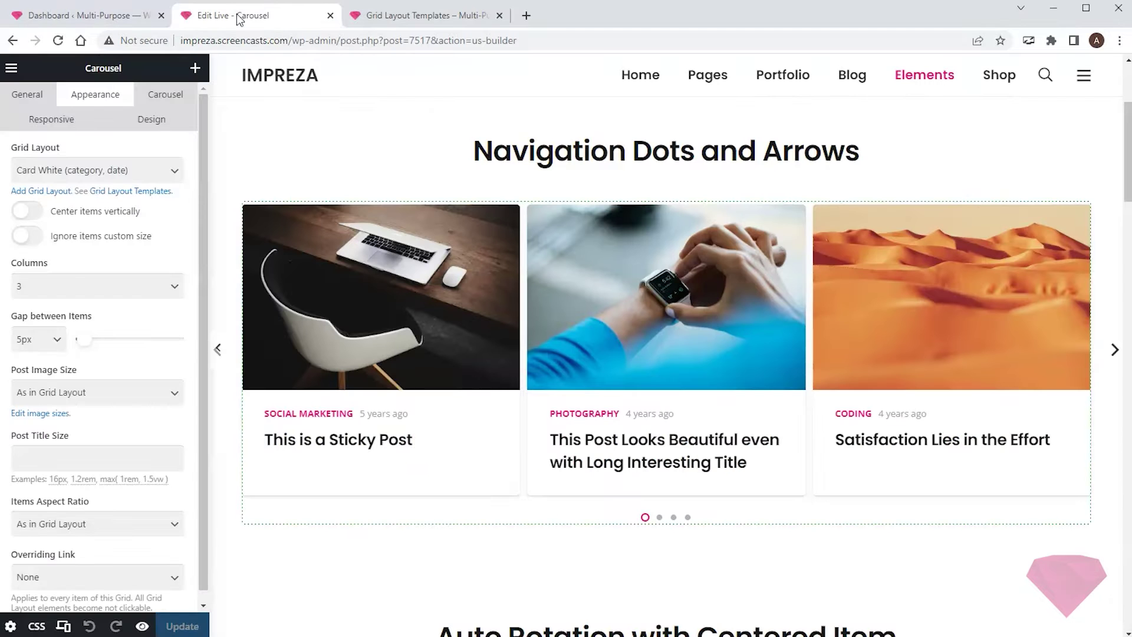
click(89, 171)
click(112, 319)
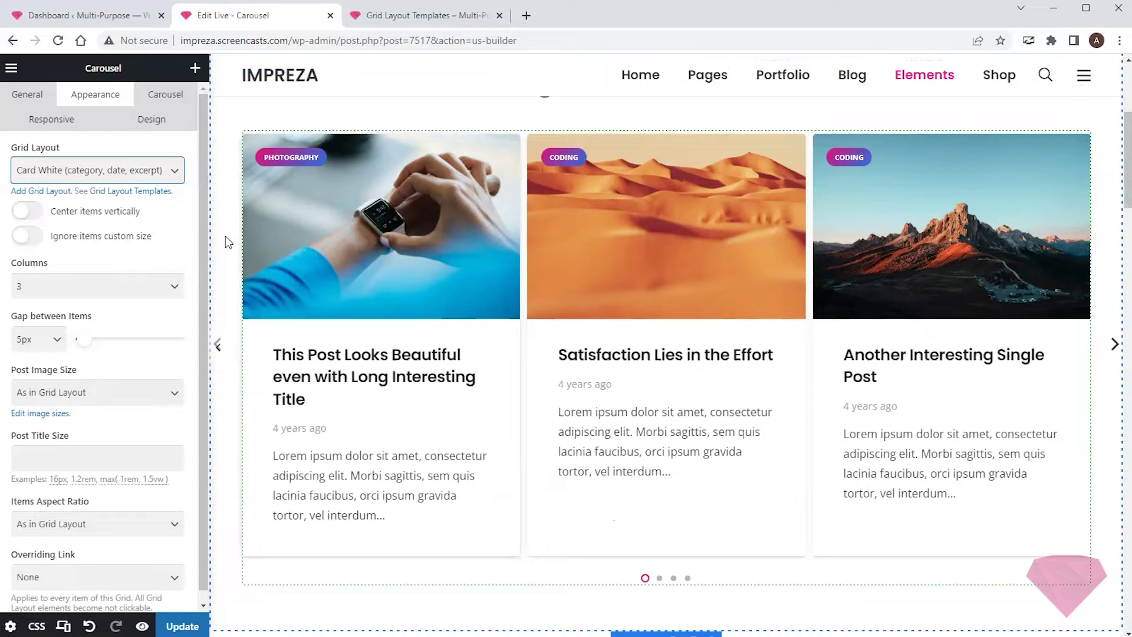
click(182, 626)
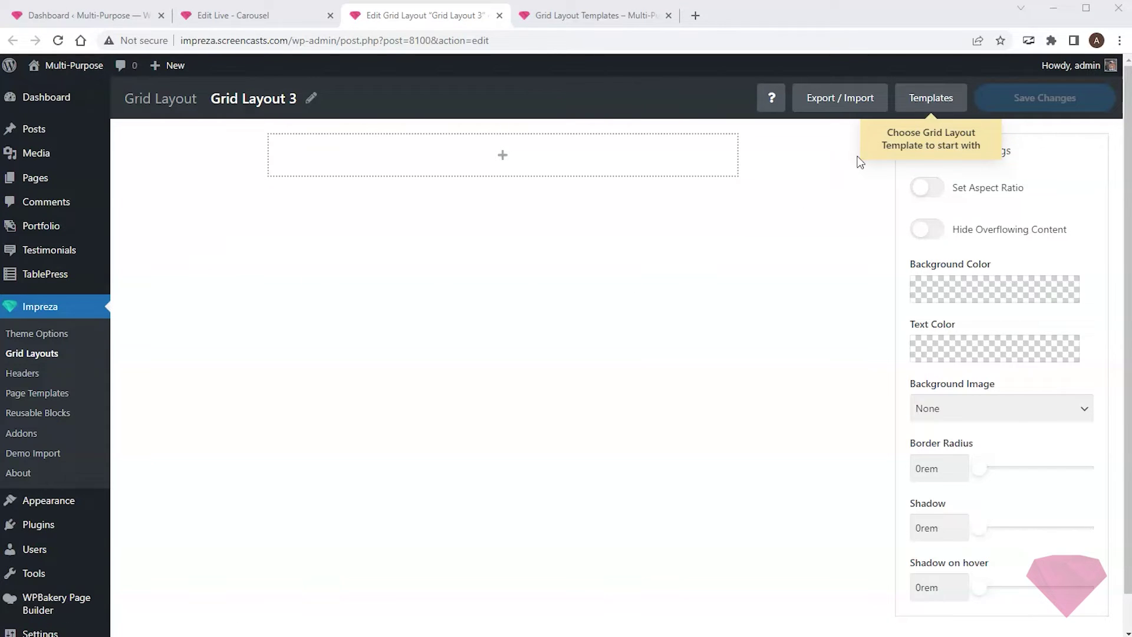
Load the Card White (category, date, excerpt) template into Grid Layout 3
click(927, 95)
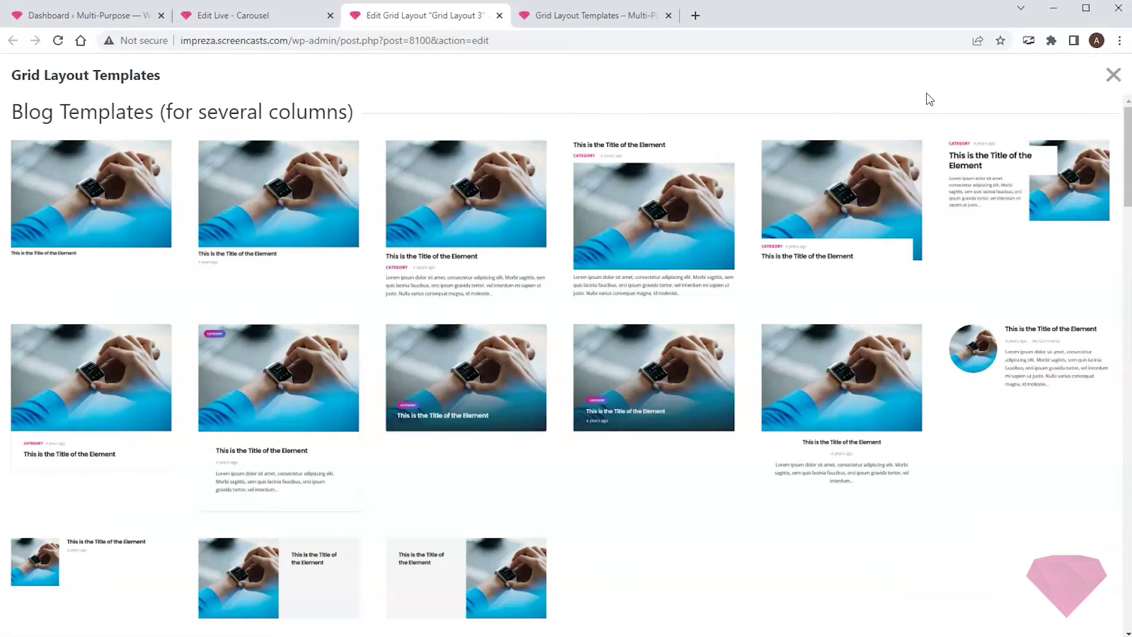
click(292, 368)
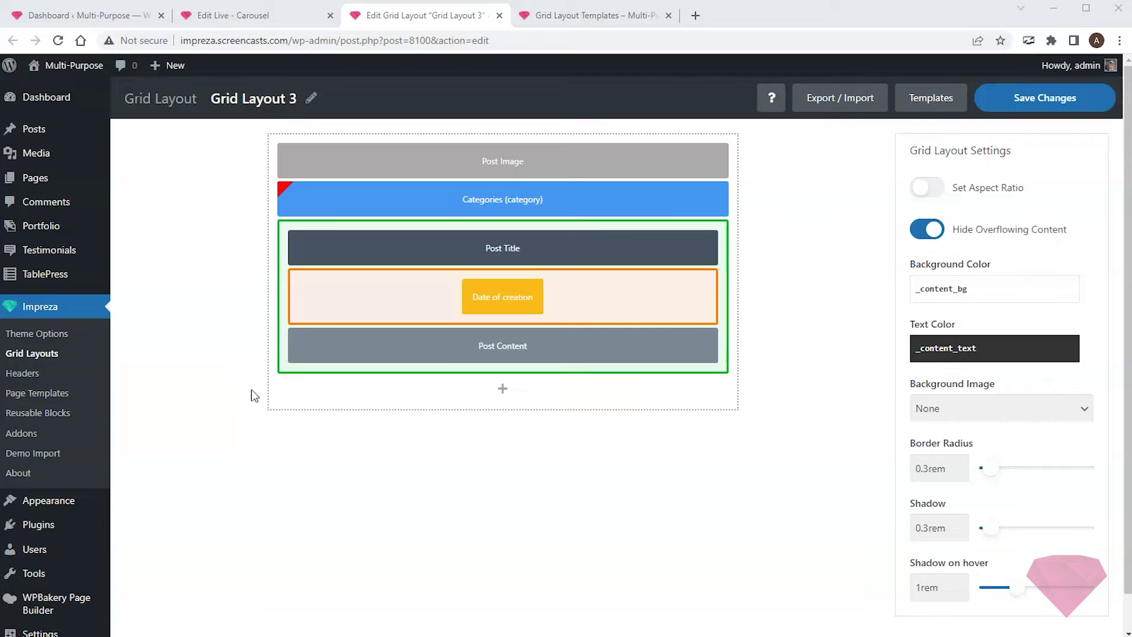
Glance at the Add element and Post Image dialogs unchanged, then return to the Carousel live editor
click(502, 389)
click(774, 105)
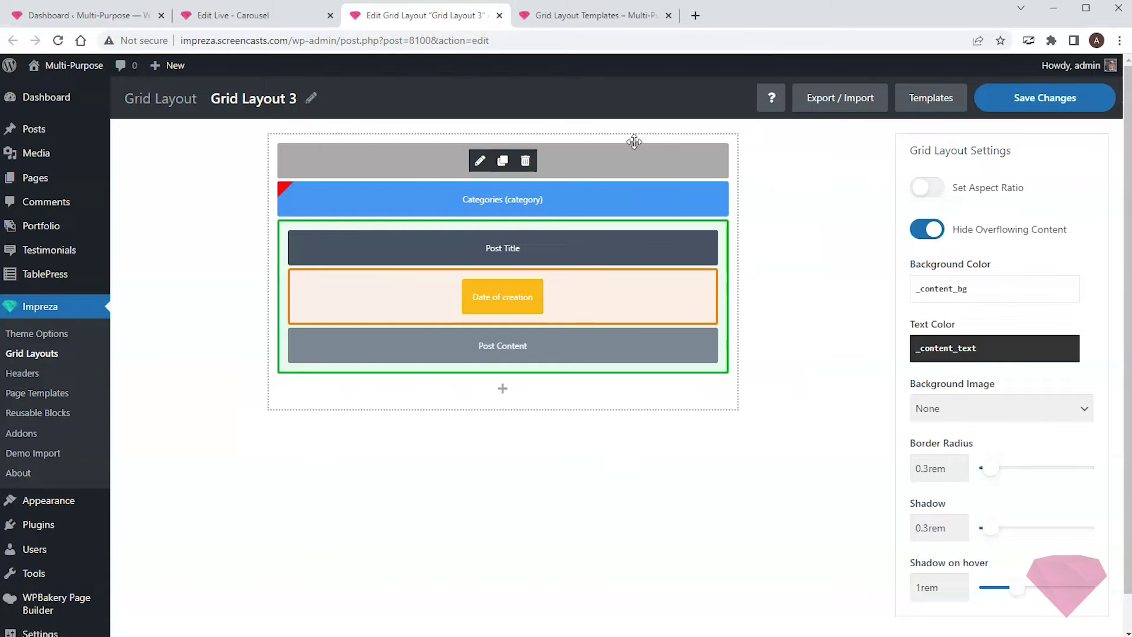
click(484, 164)
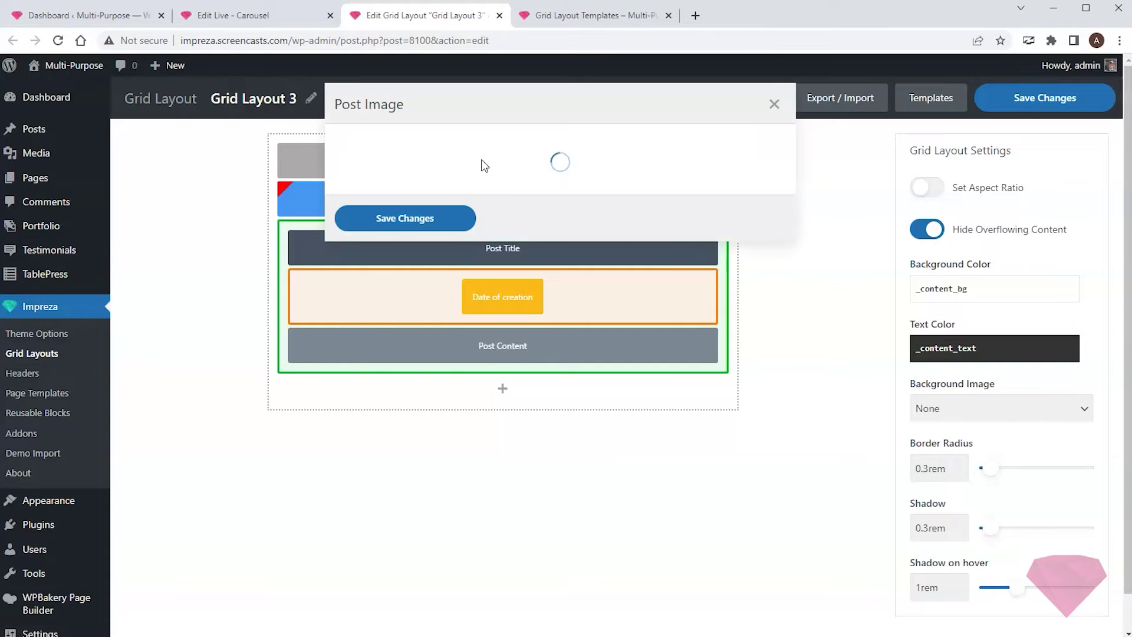
click(774, 104)
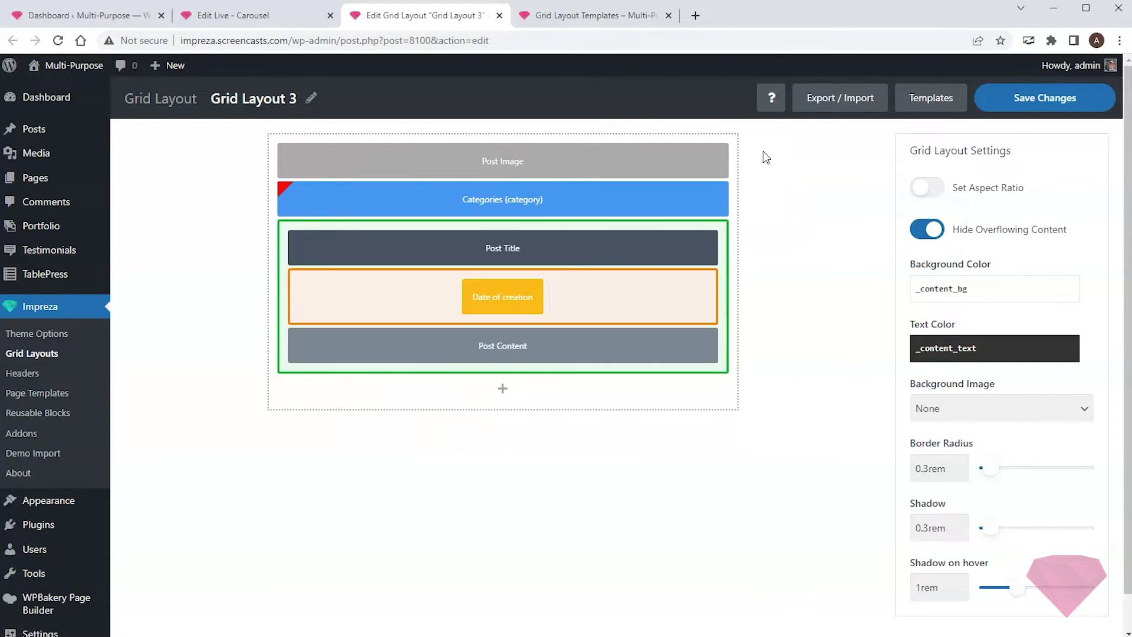
click(285, 9)
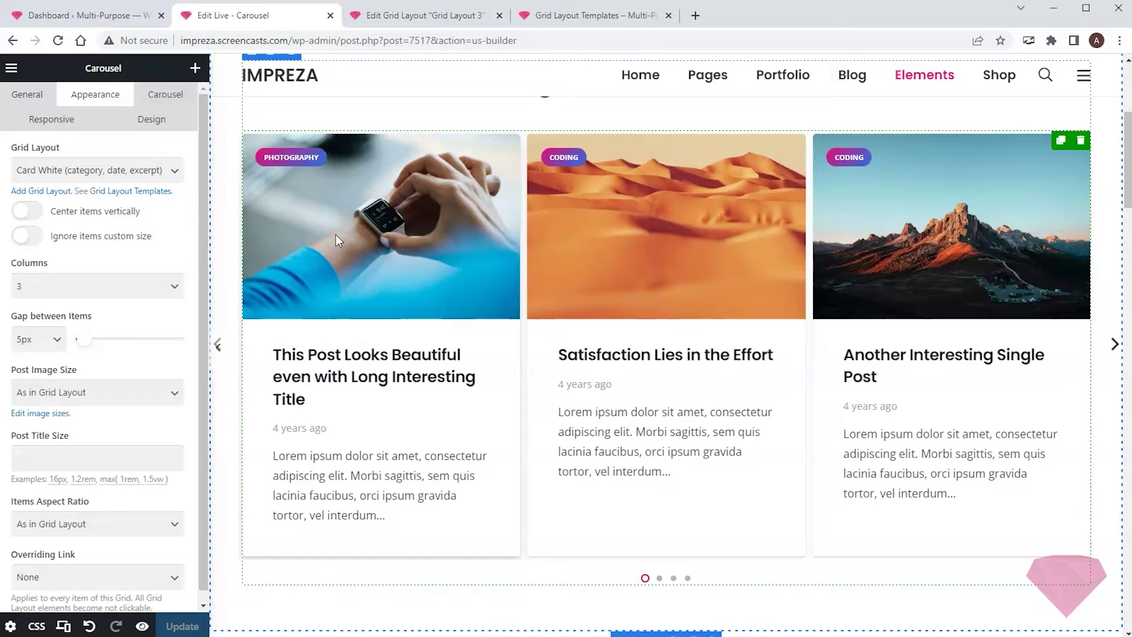
Delete the Categories and Post Content elements from Grid Layout 3, confirming each deletion
click(421, 17)
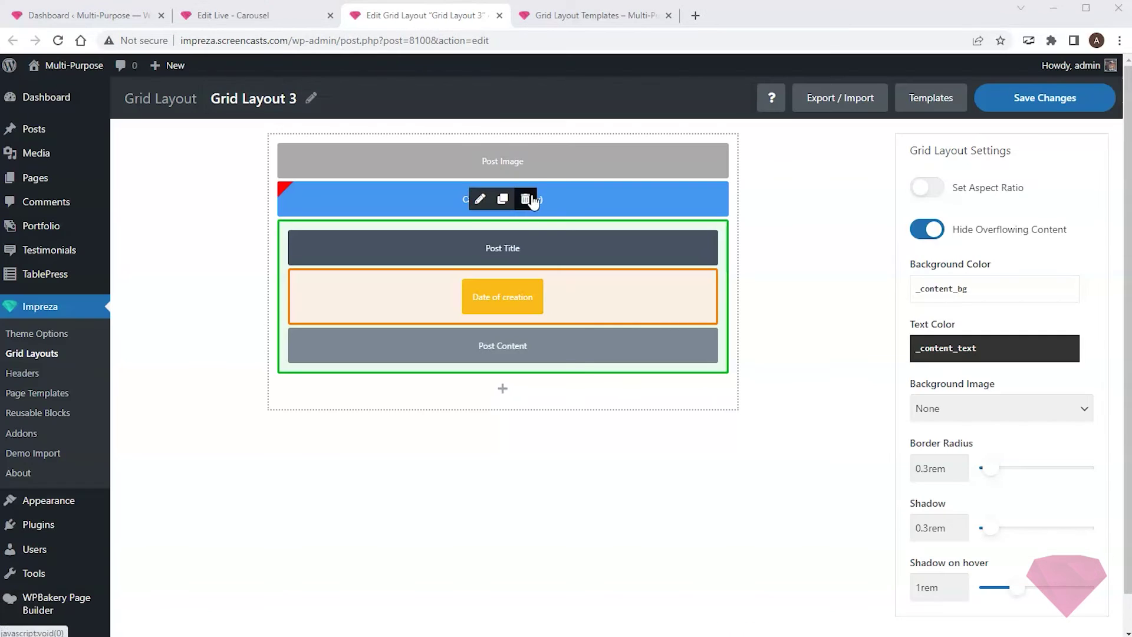
click(525, 199)
click(634, 121)
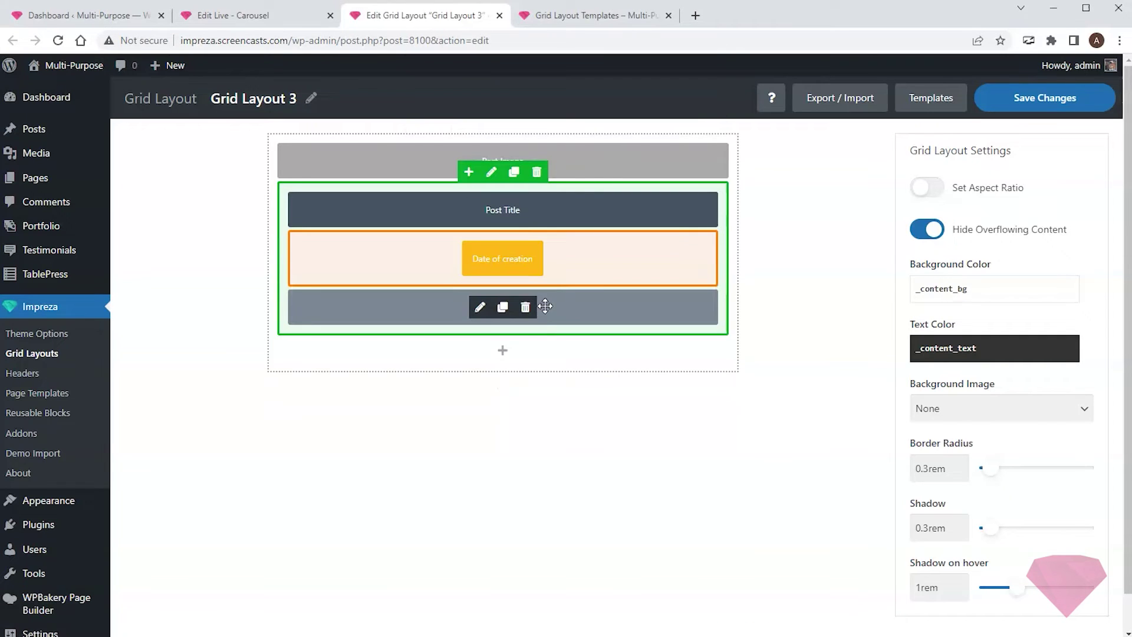
click(529, 317)
click(634, 121)
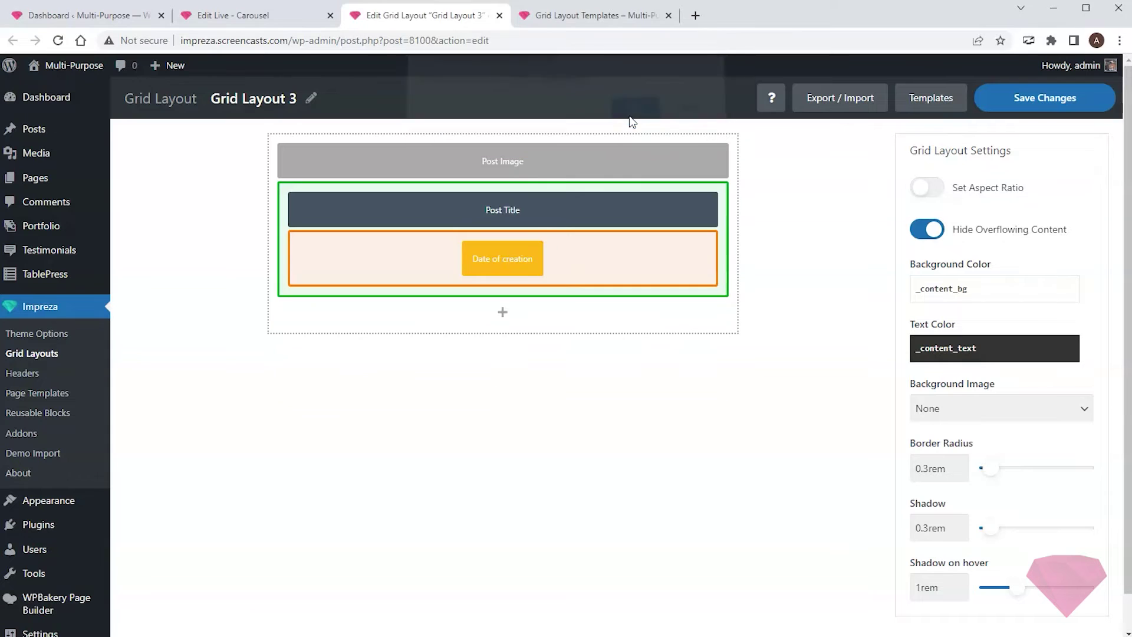
Add a Post Taxonomy categories element displayed as buttons and move it above the post title
click(469, 172)
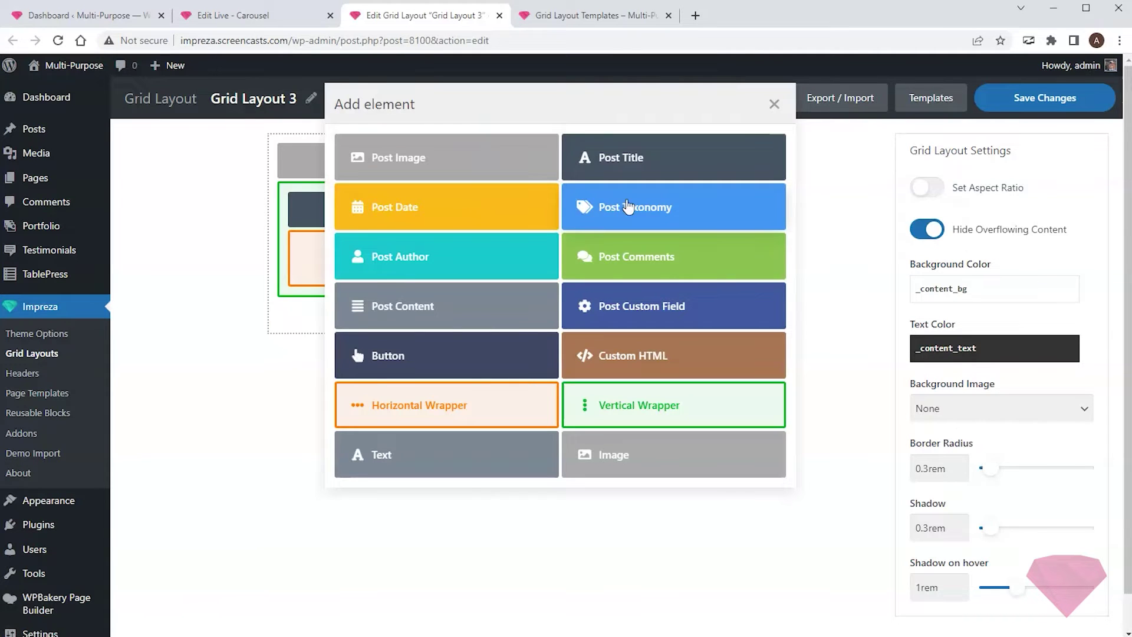
click(627, 207)
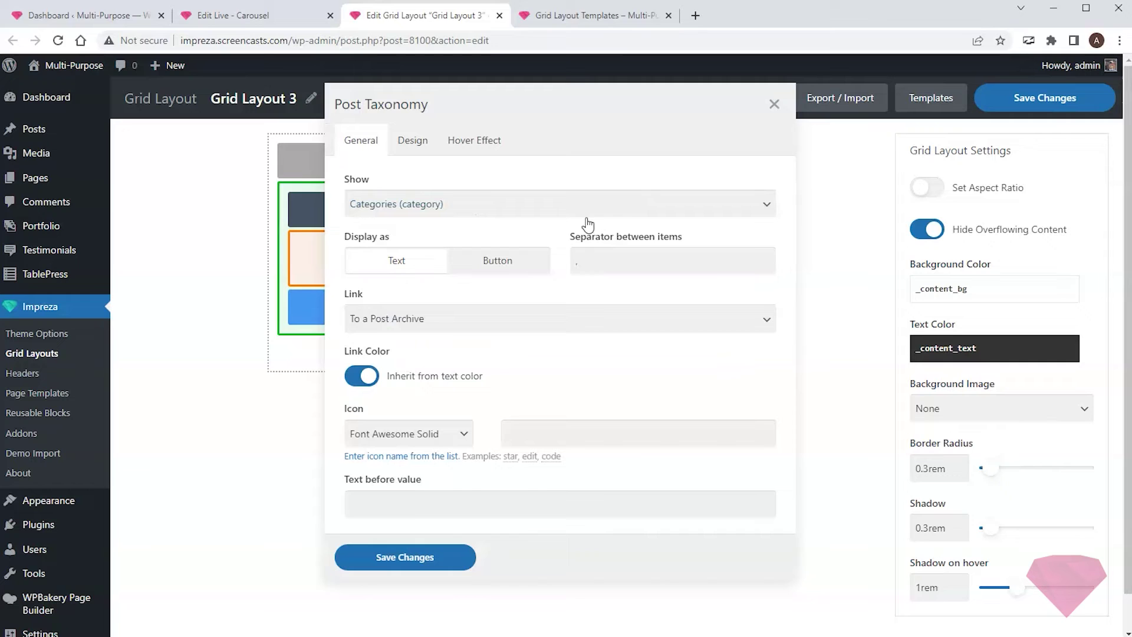
click(513, 261)
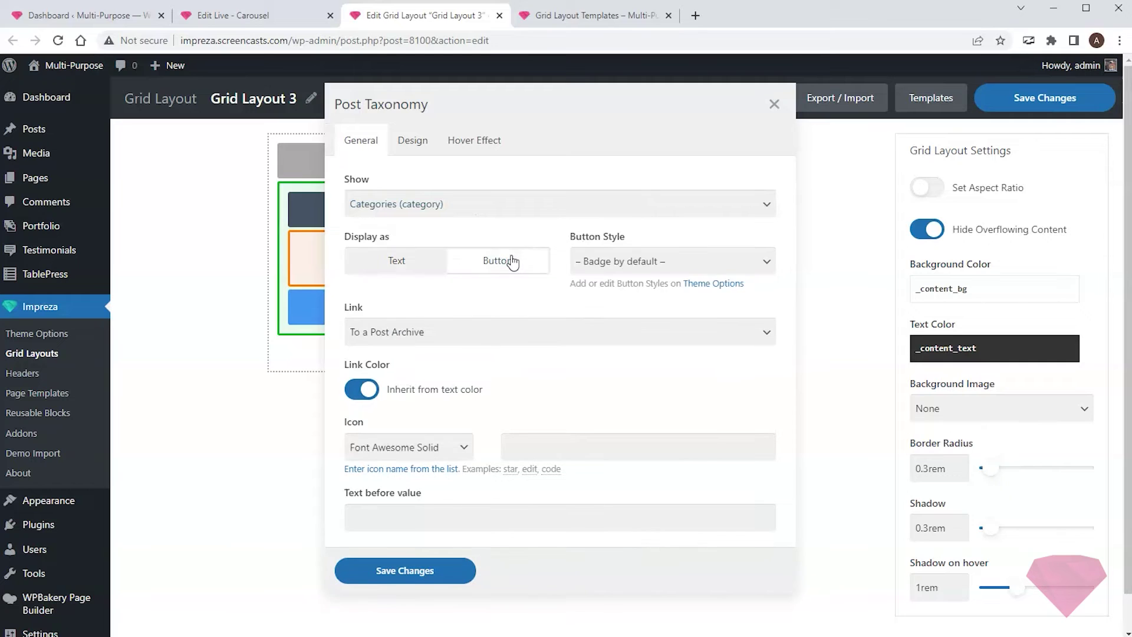
click(391, 572)
drag(435, 312, 461, 215)
Rename the grid layout to 'My template' and save it
click(201, 98)
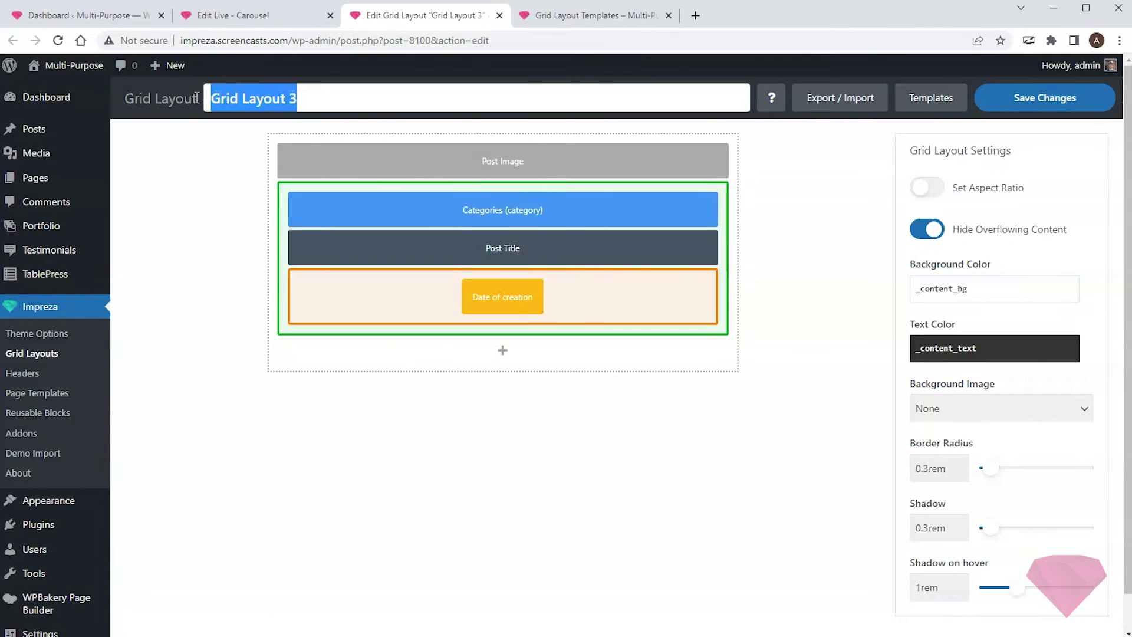
text(My template)
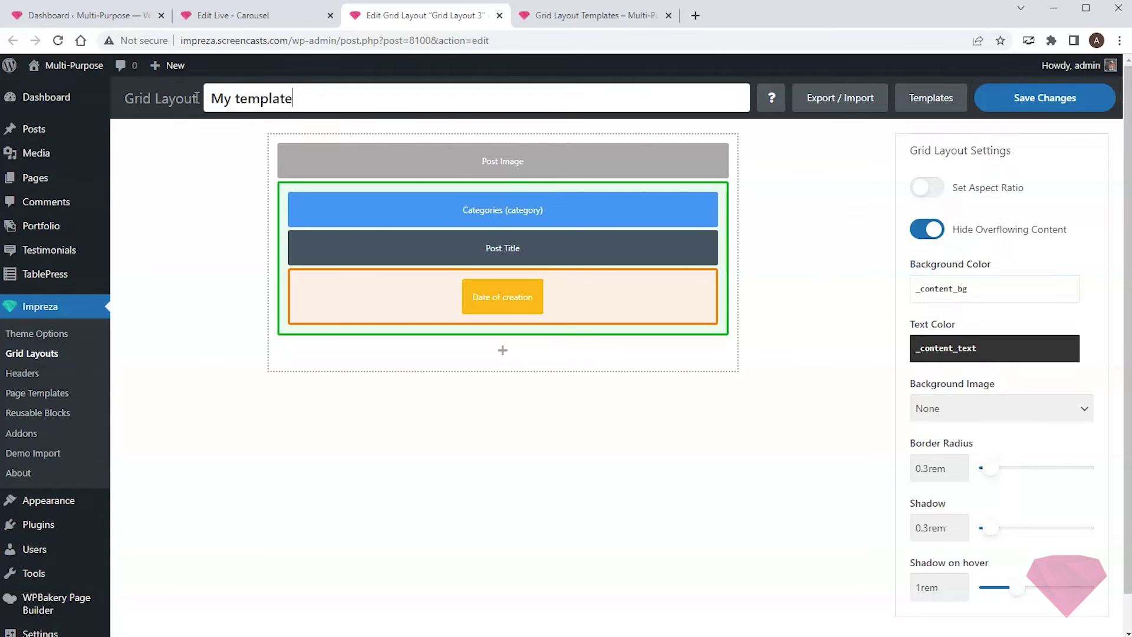
click(1035, 99)
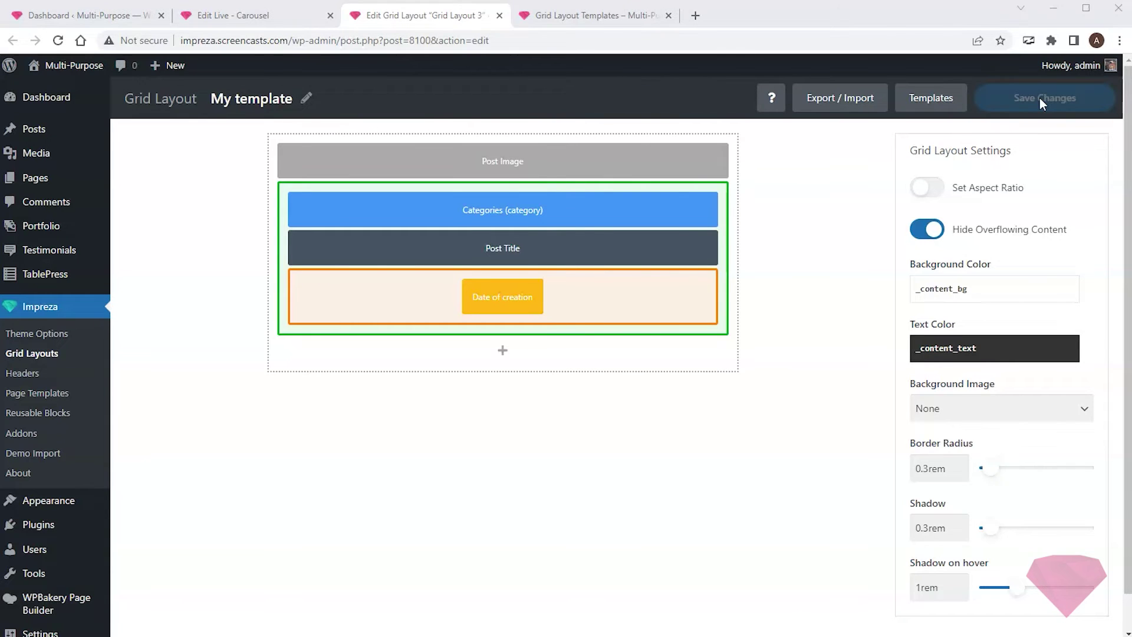
Apply the My template grid layout to the Navigation Dots and Arrows carousel
click(244, 16)
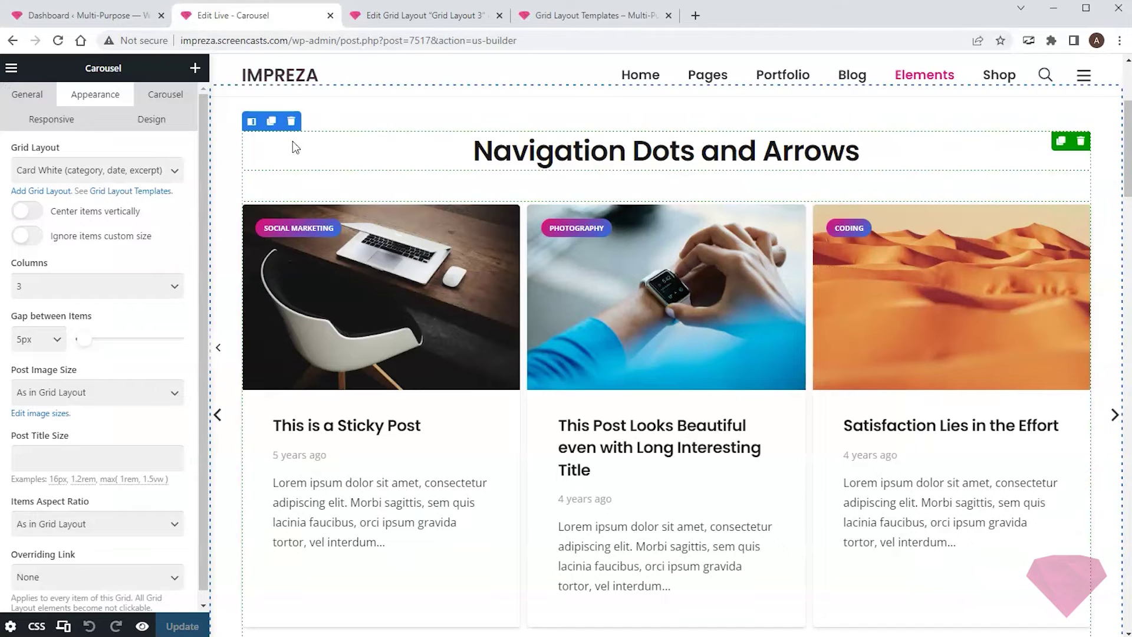
click(74, 172)
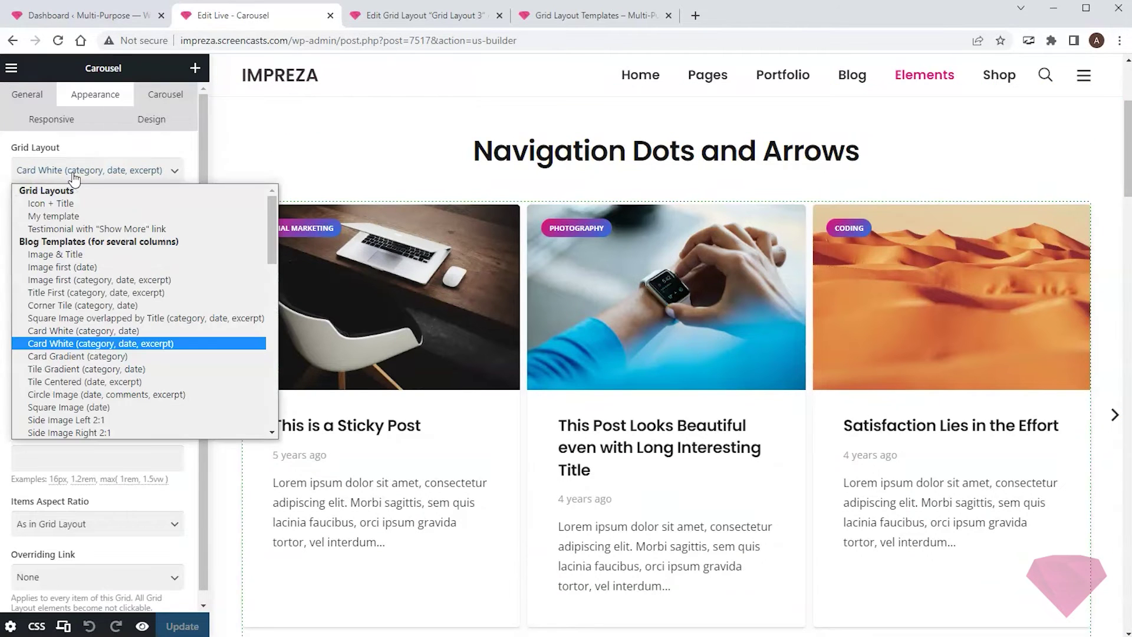
click(60, 216)
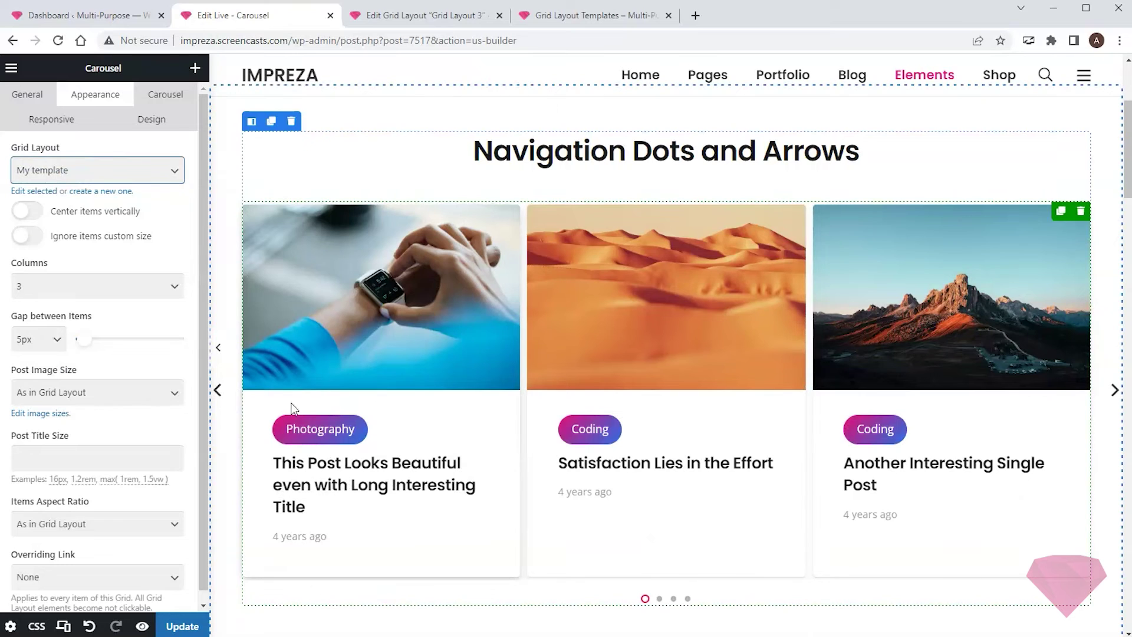
Reduce the Post Taxonomy category badge's font size in My template and save the grid layout
click(405, 18)
mouse_move(444, 202)
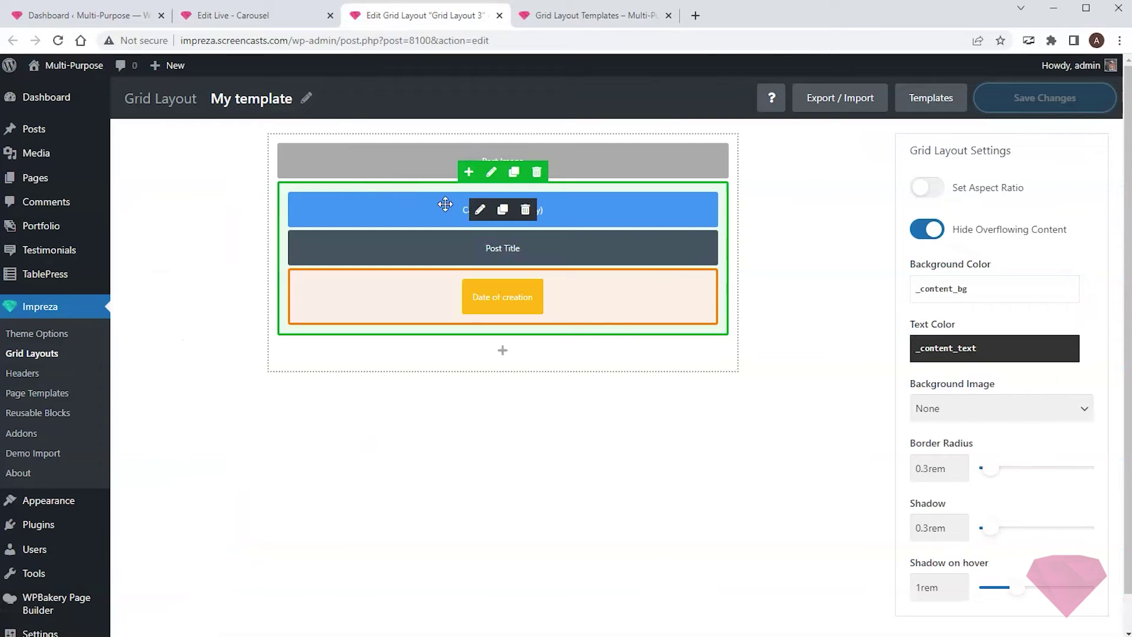
click(481, 210)
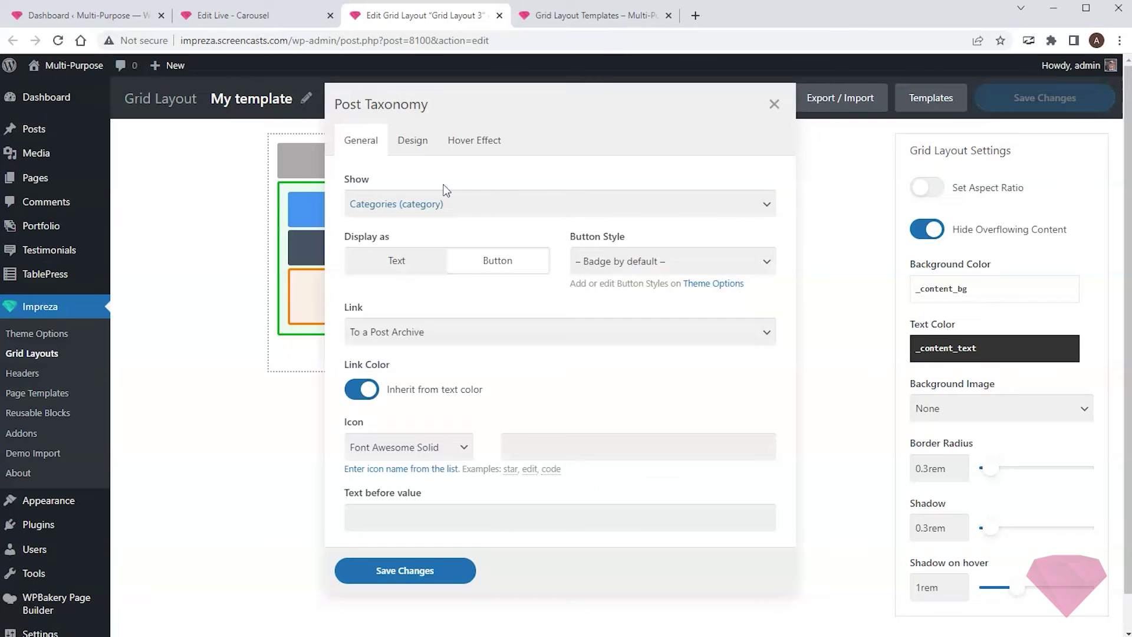
click(412, 141)
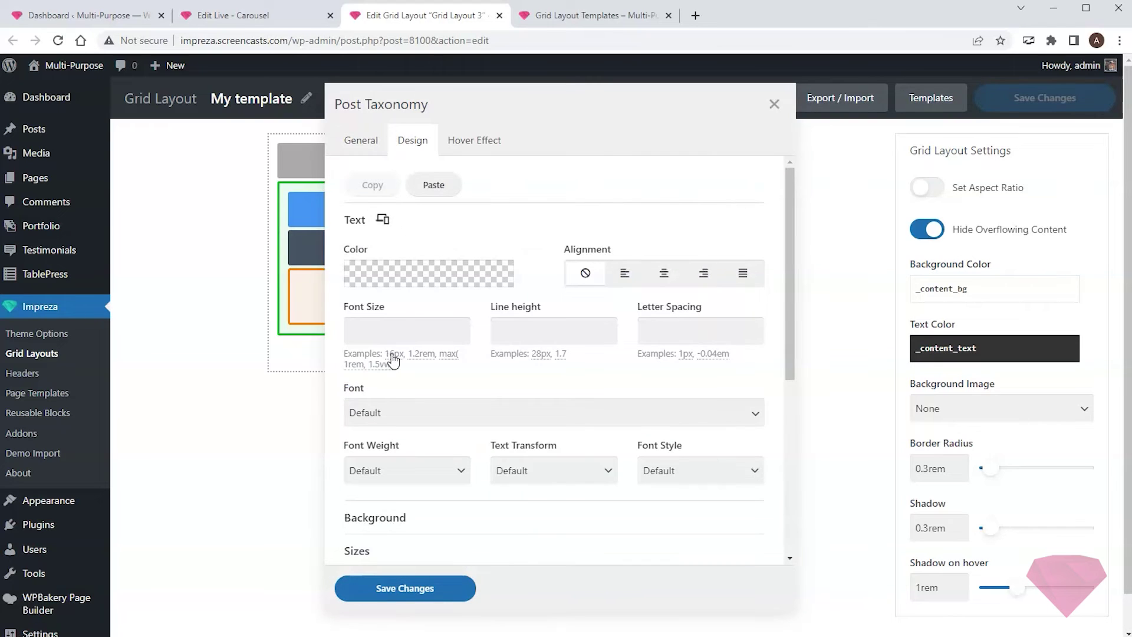
click(393, 354)
click(357, 330)
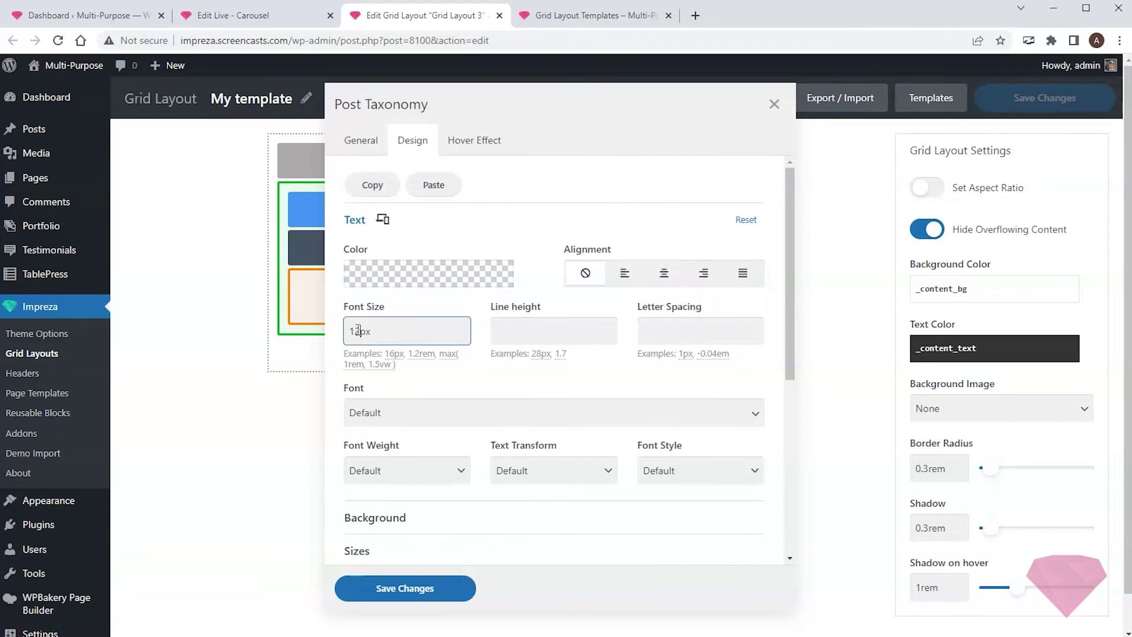
click(509, 330)
click(405, 588)
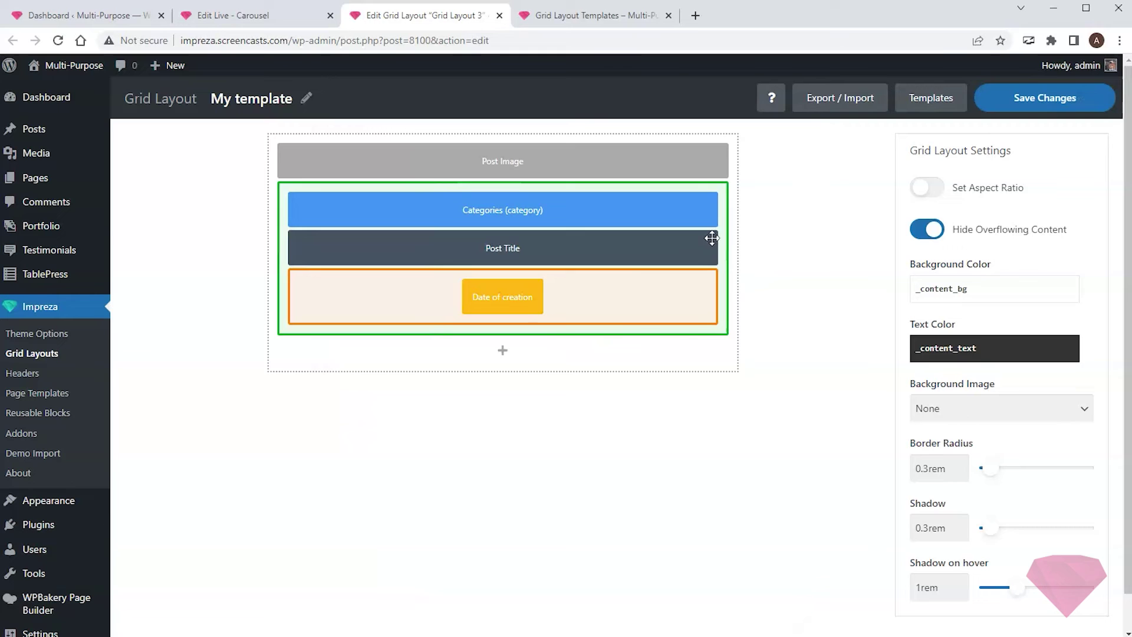
click(1015, 108)
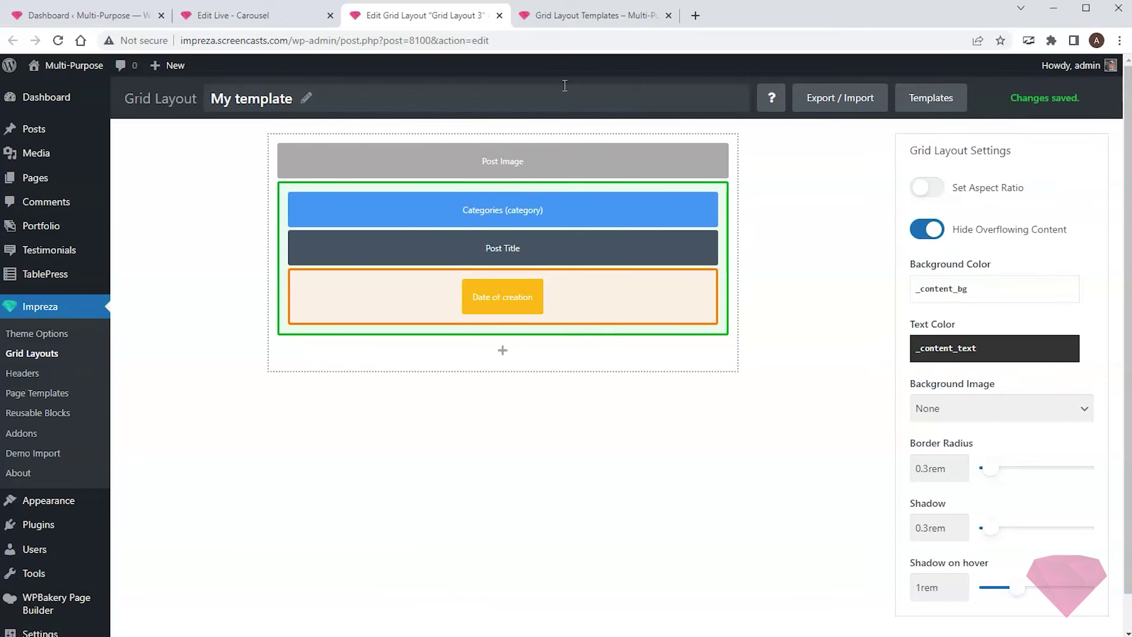
Update the Carousel page so it uses the revised My template layout
click(264, 17)
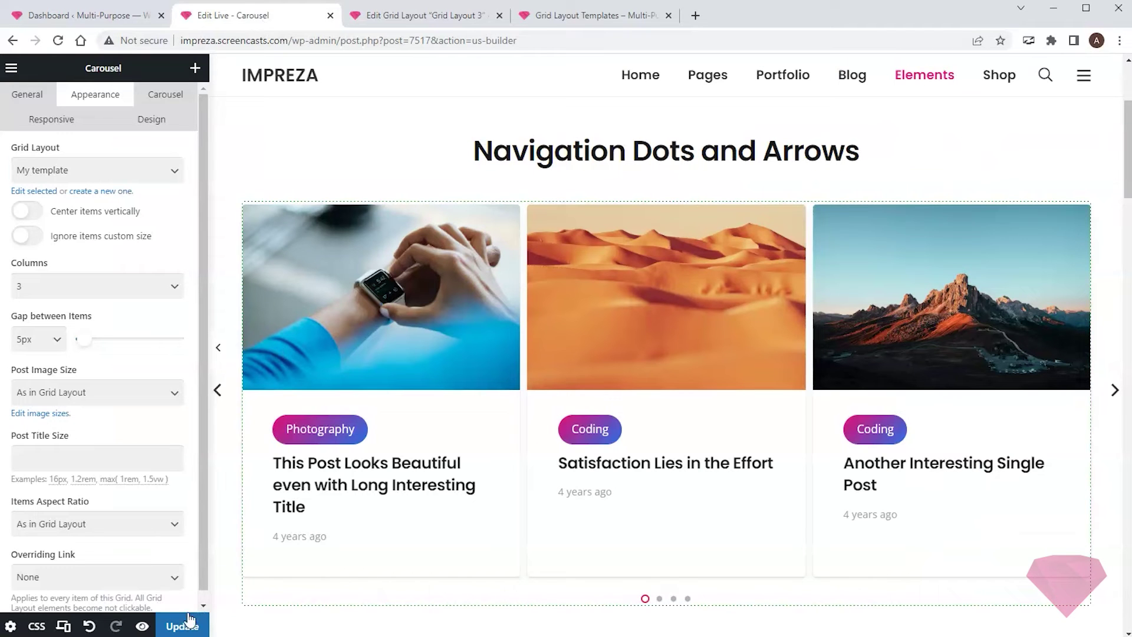
click(177, 630)
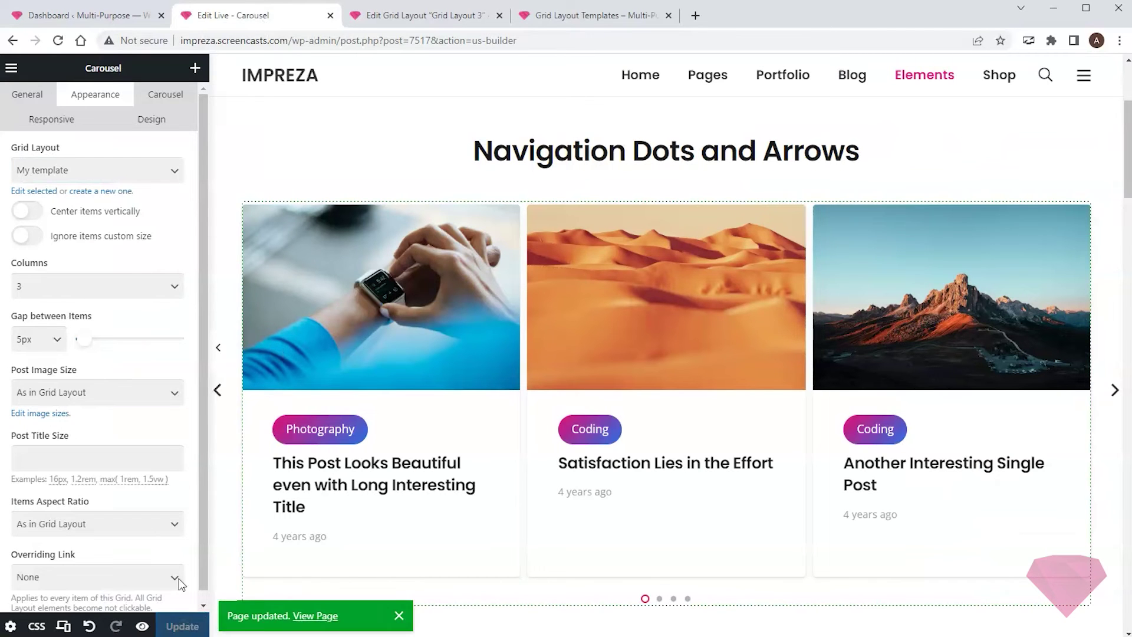
click(224, 273)
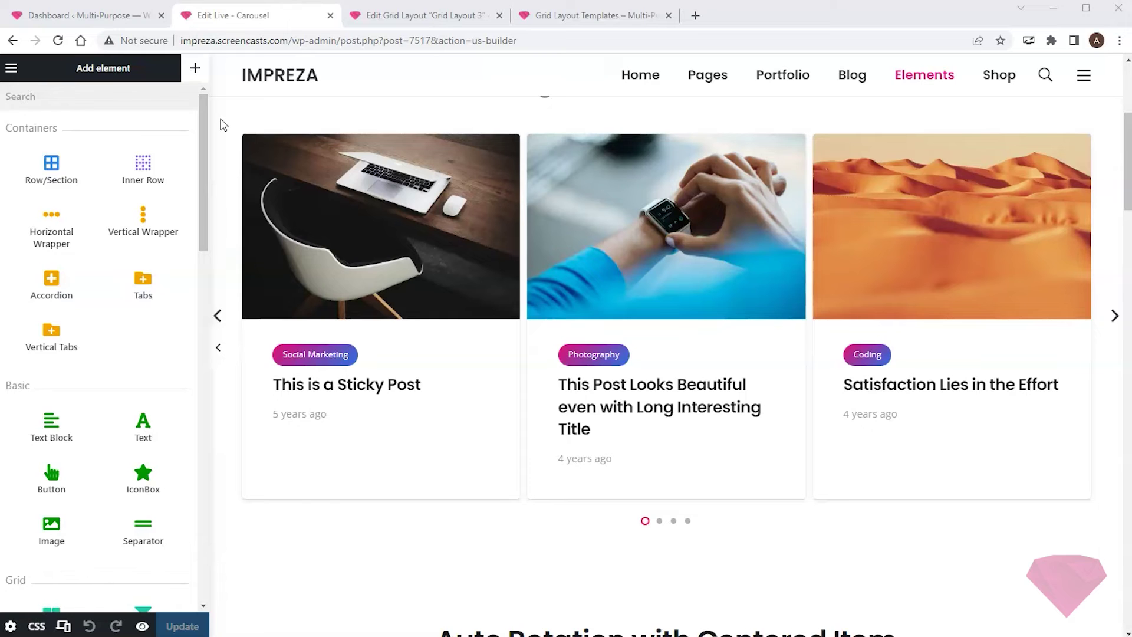
Open the Archives page template for live editing via Theme Options > Archives Layout
click(77, 16)
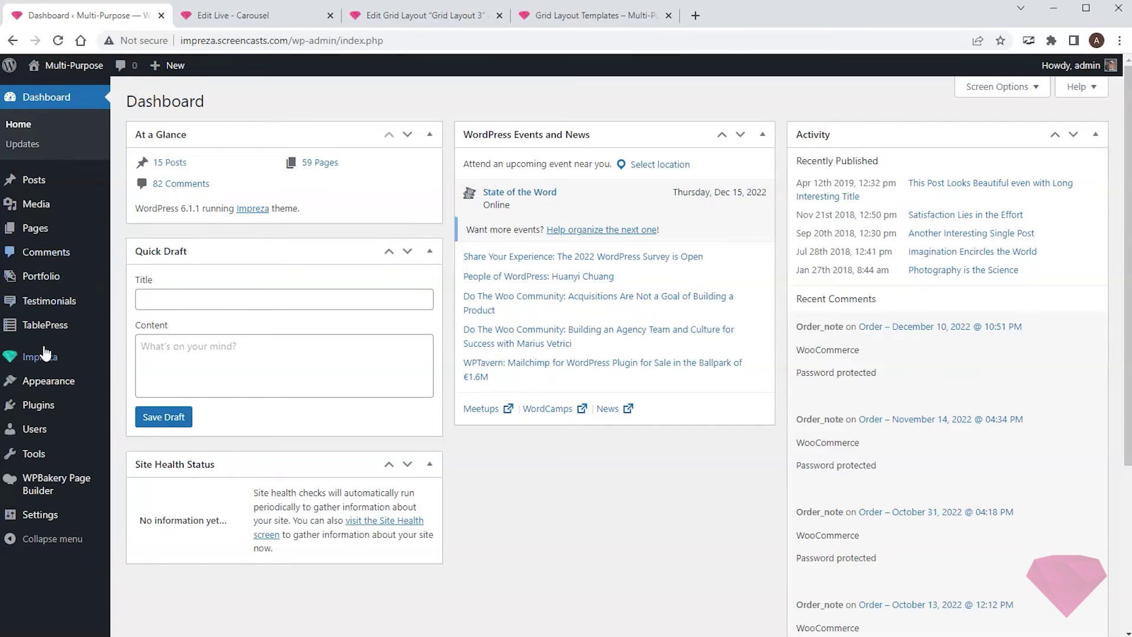
mouse_move(39, 357)
click(141, 378)
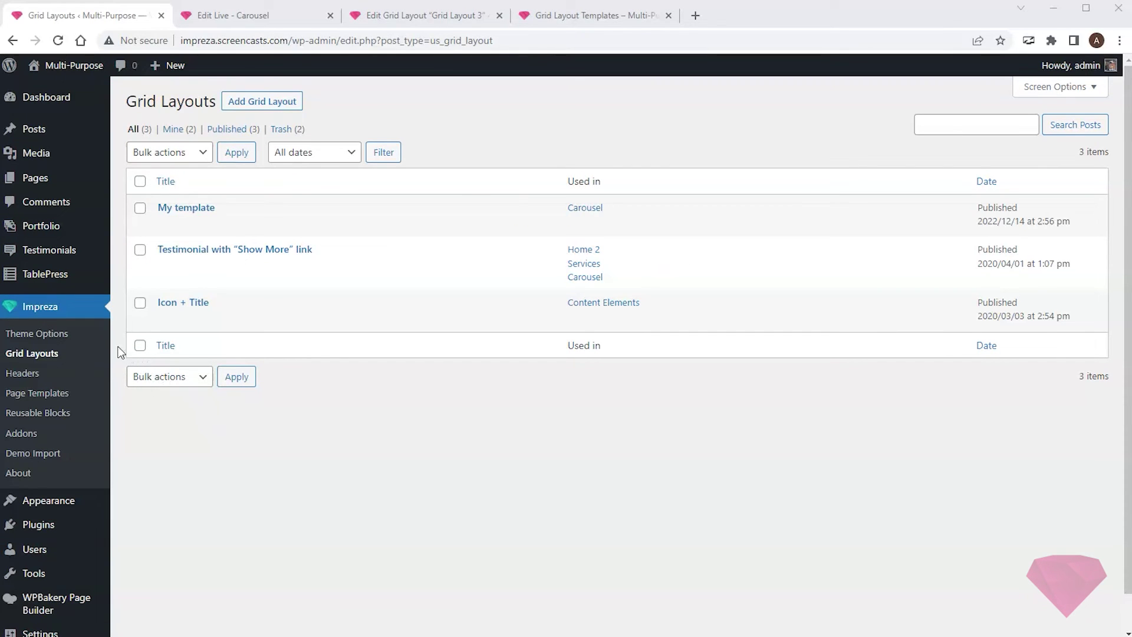
click(59, 338)
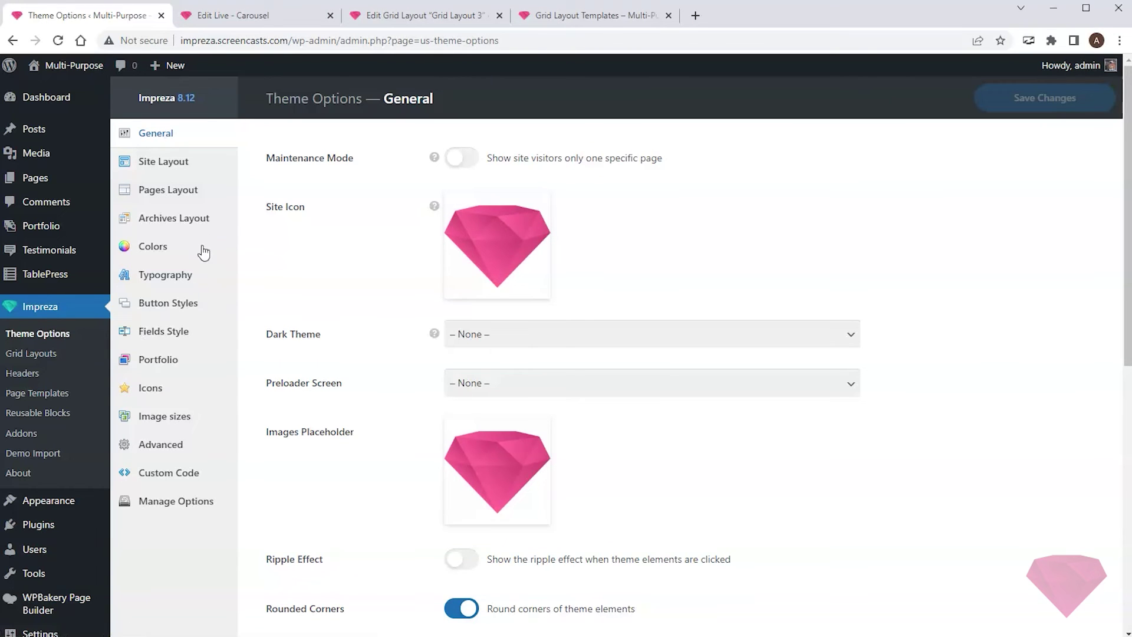
click(195, 224)
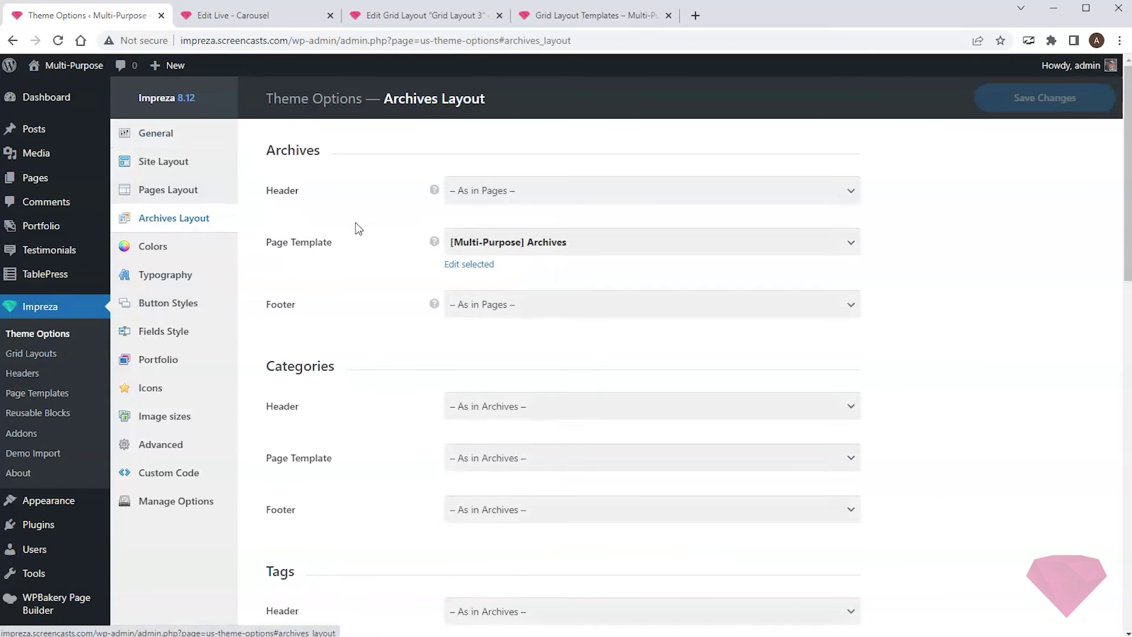
click(473, 265)
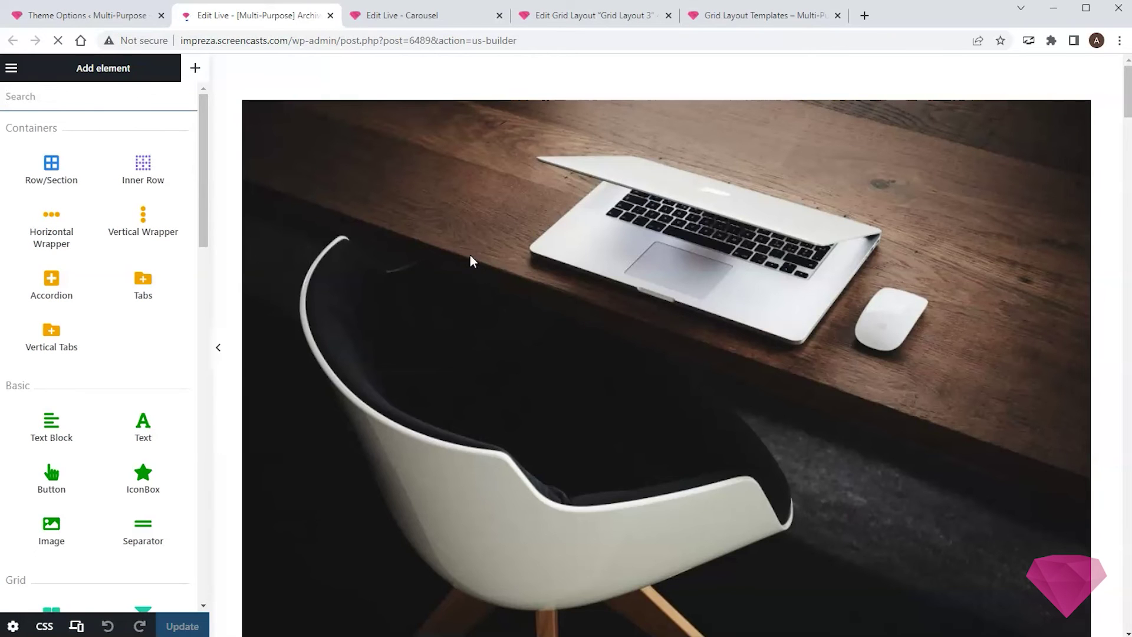
Set the archive Grid to My template with 3 columns and a 0.5rem gap, then update the template
click(957, 143)
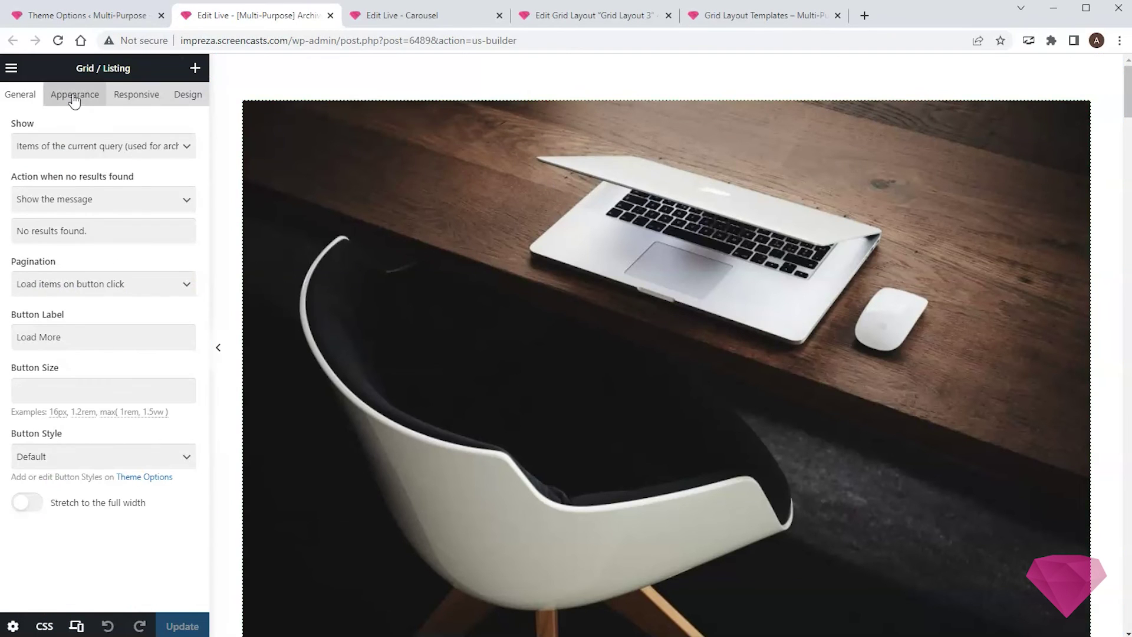
click(76, 95)
click(114, 179)
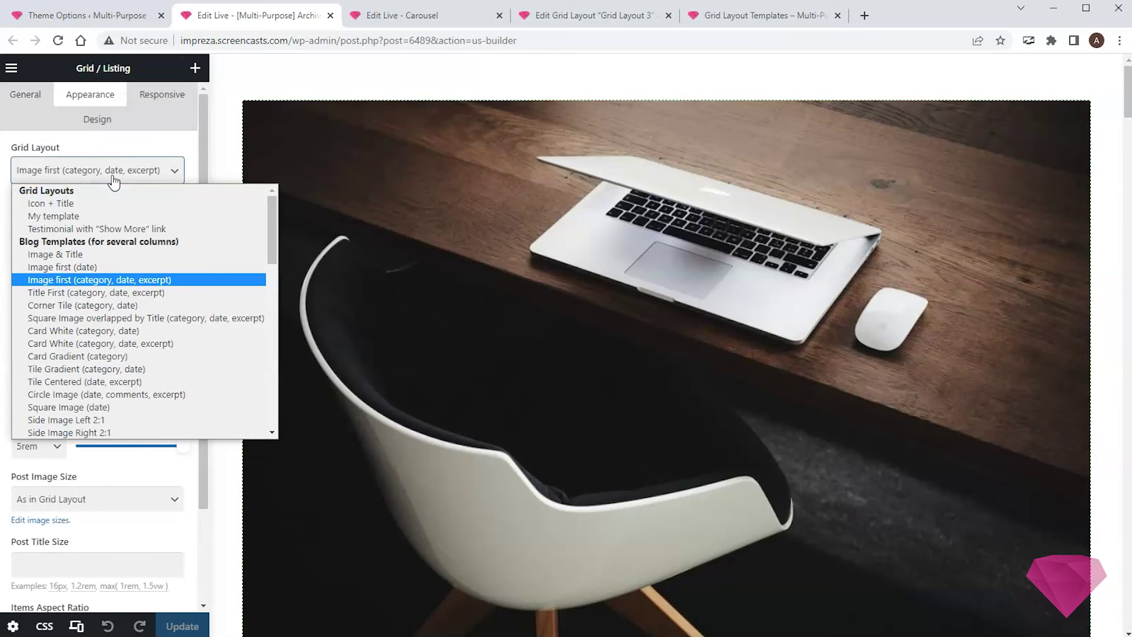
click(63, 219)
click(80, 392)
click(41, 437)
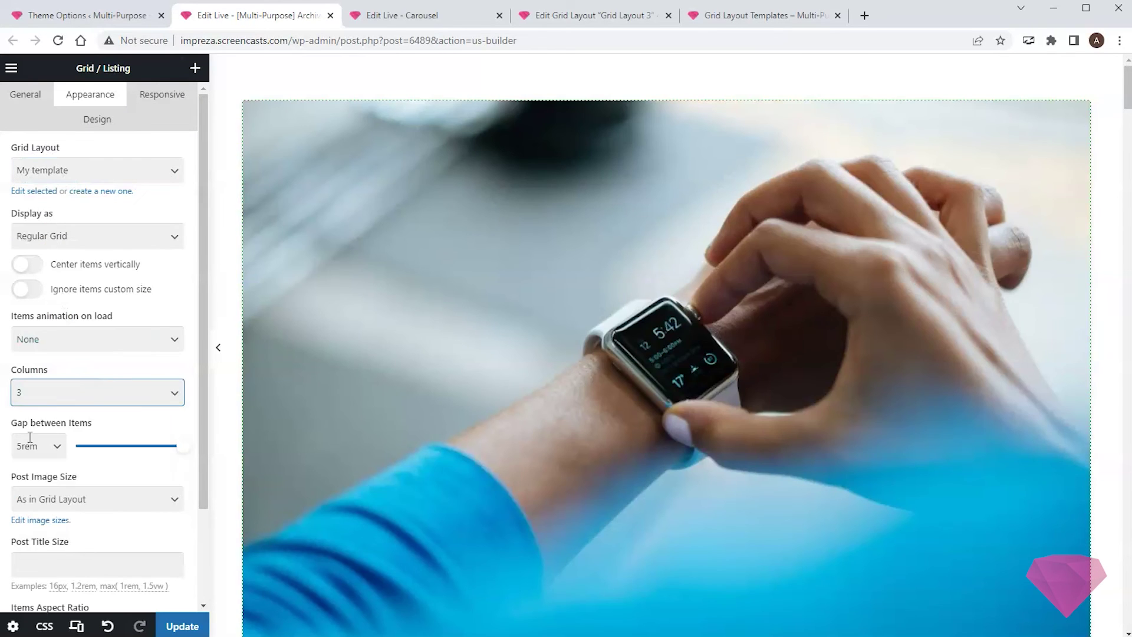
drag(183, 446, 87, 446)
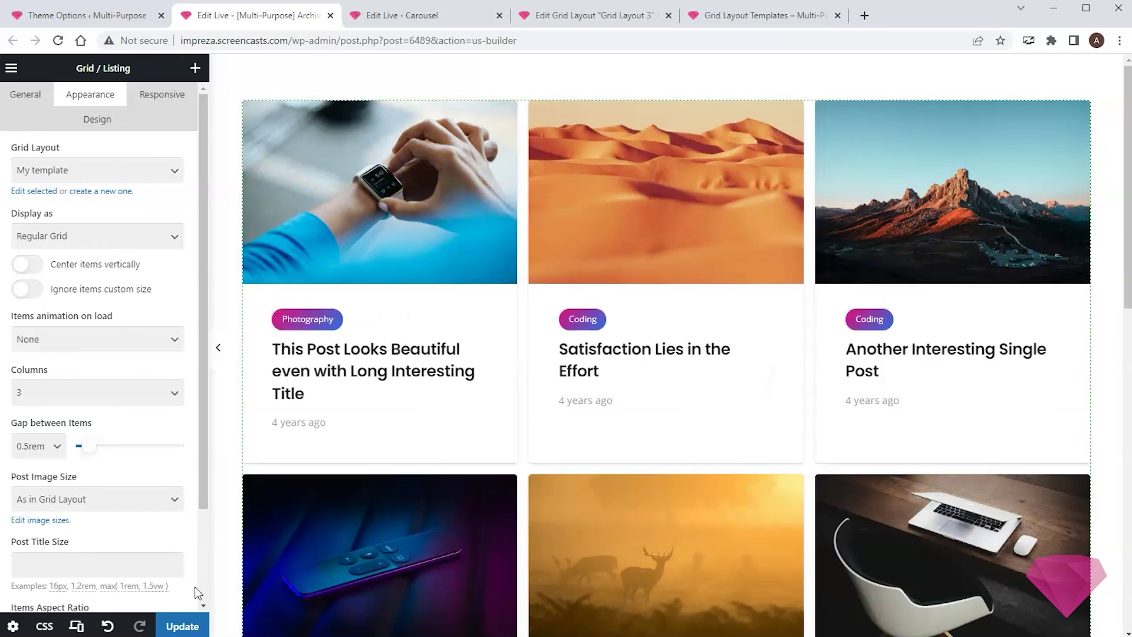
click(187, 627)
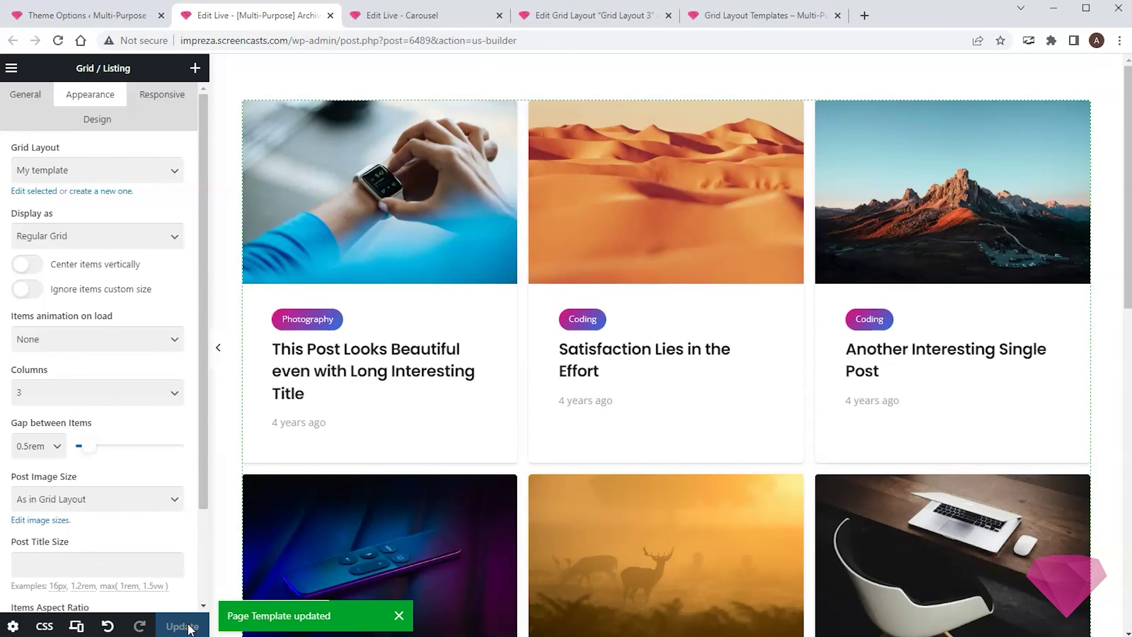
Go to the Posts > Categories list in WordPress admin
click(67, 14)
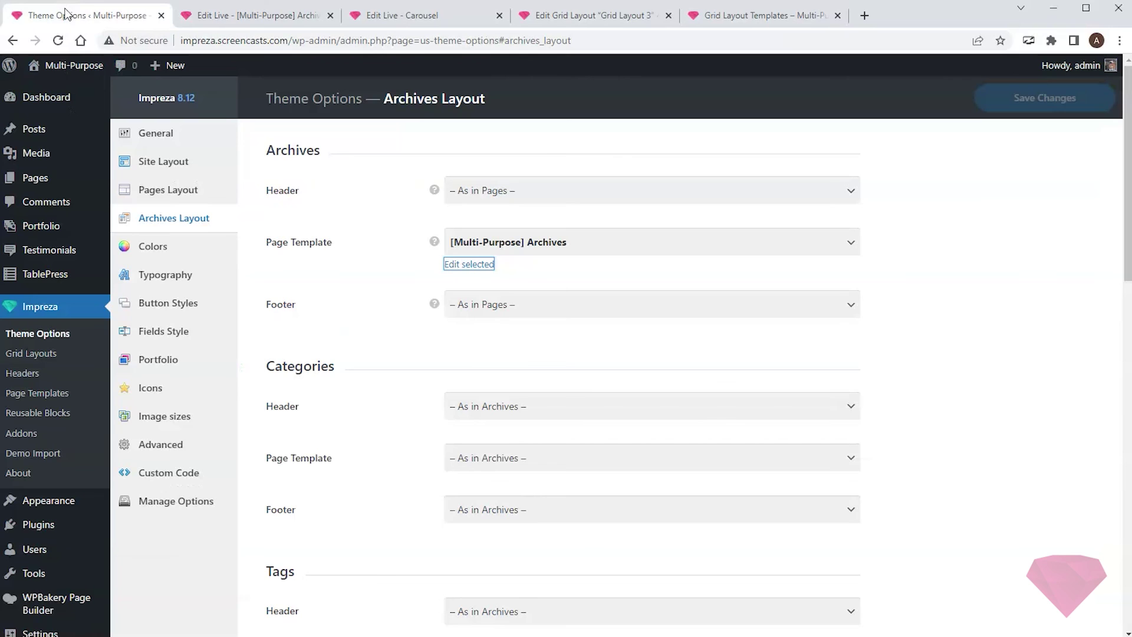
mouse_move(36, 130)
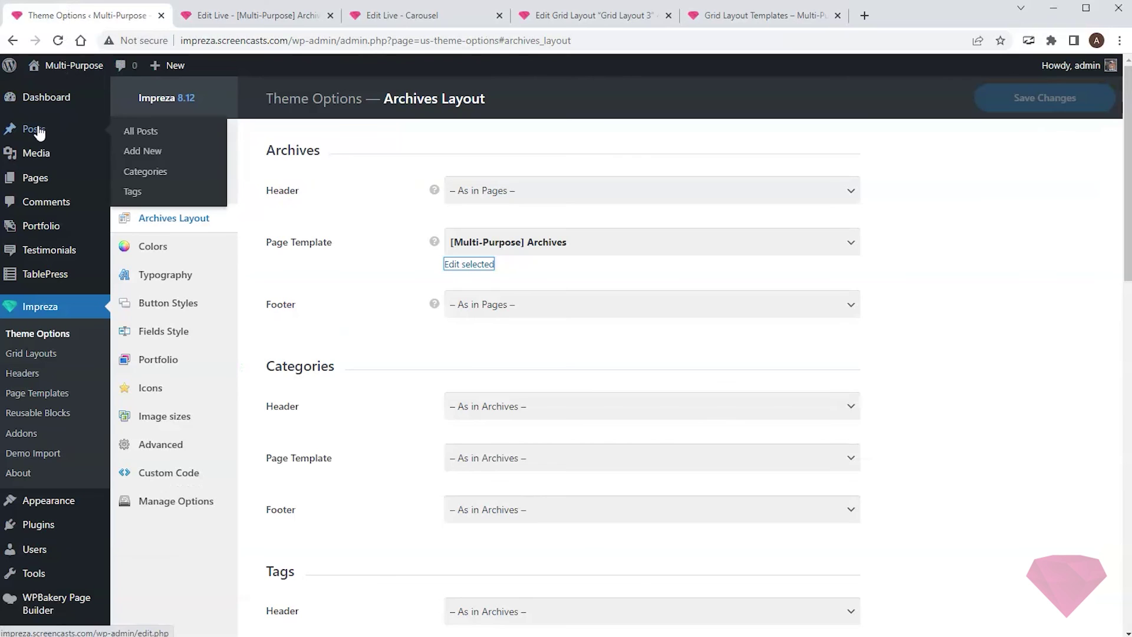
click(162, 172)
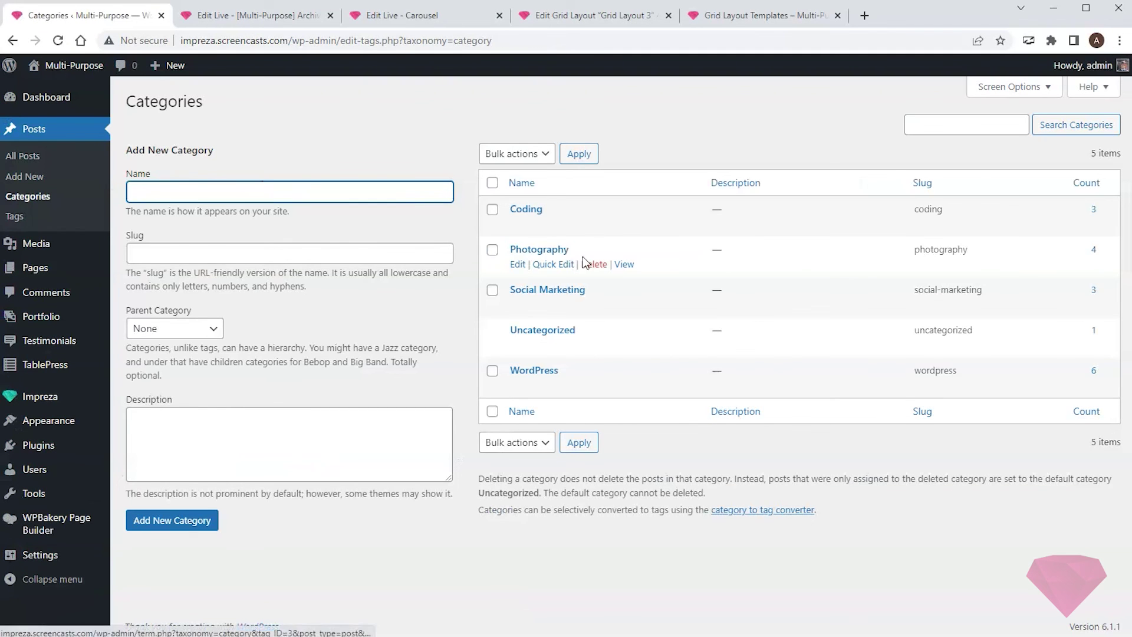
Open the Photography category archive in a new tab and review its post cards
right_click(624, 264)
click(677, 276)
click(361, 15)
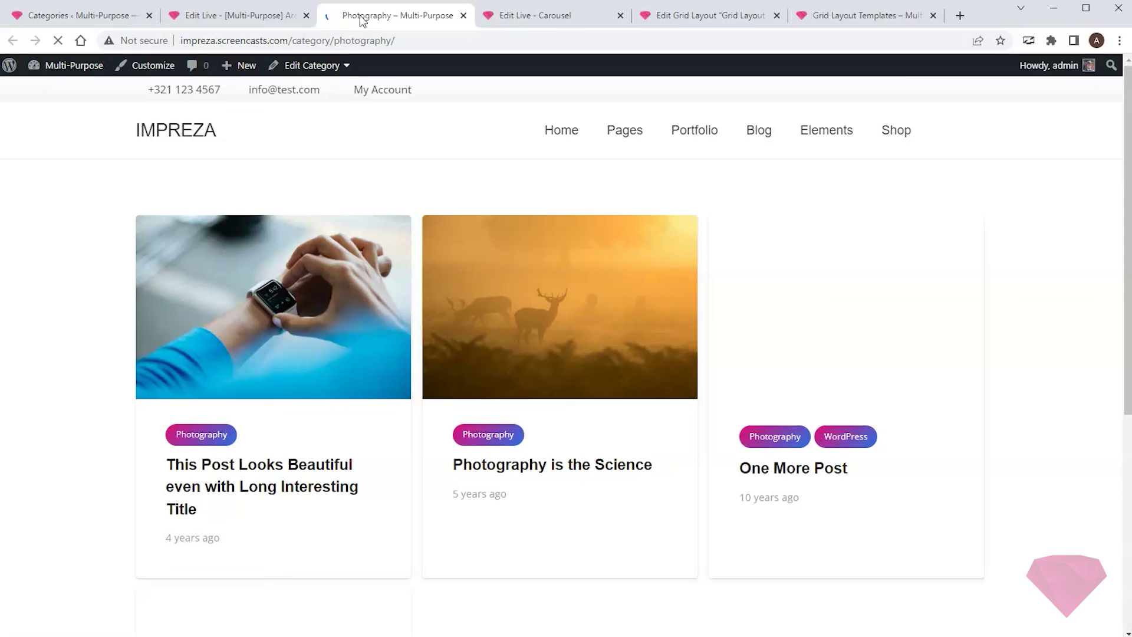
scroll(761, 254, down, 5)
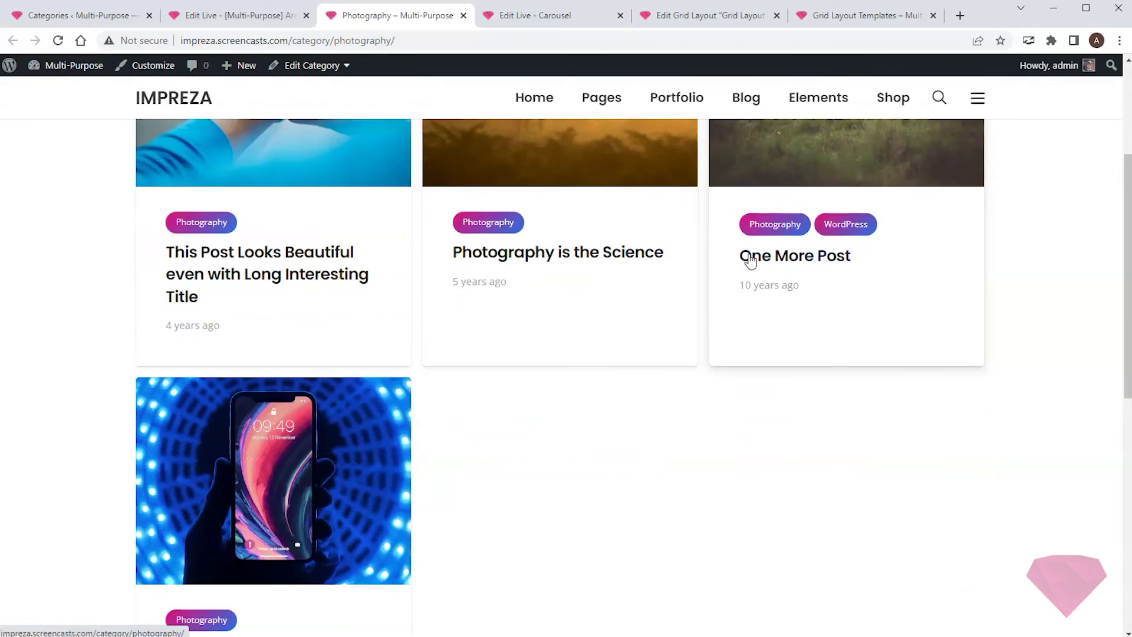
scroll(645, 389, down, 3)
scroll(750, 342, up, 8)
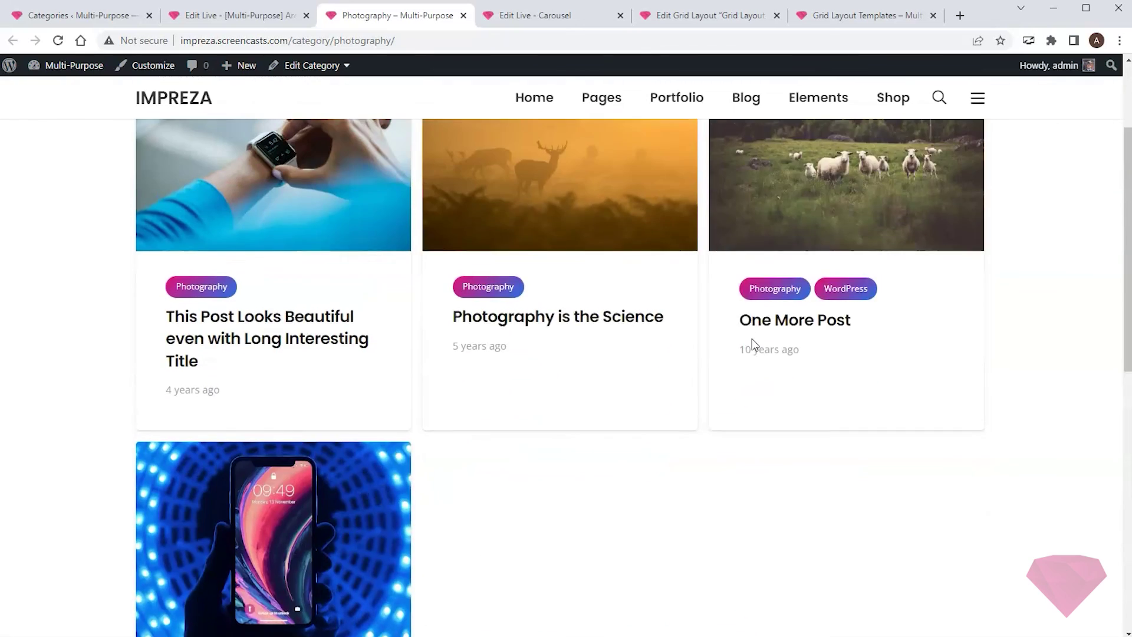